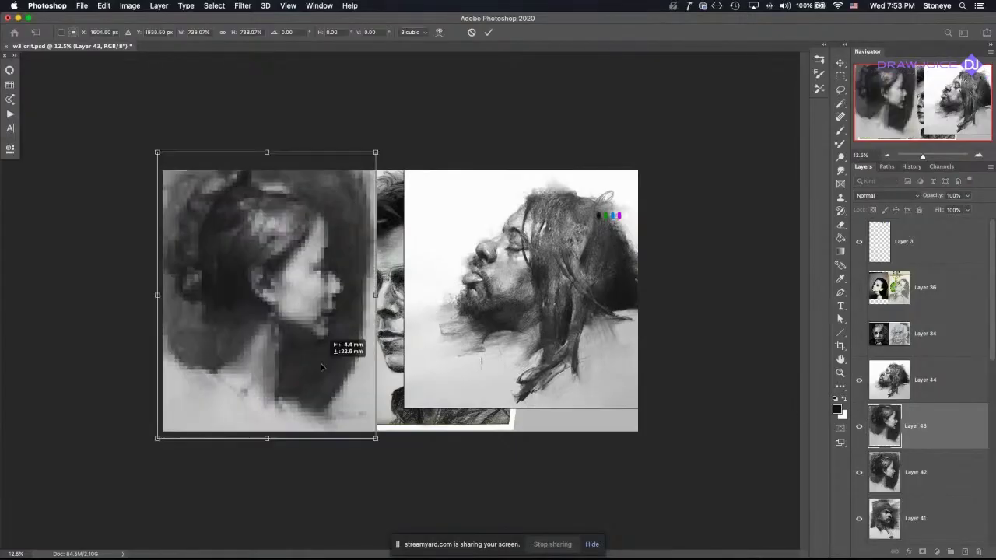
# - Scale down the woman's profile portrait on Layer 43 to fit the canvas height and delete the duplicate on Layer 42
pyautogui.moveTo(375, 151); pyautogui.dragTo(355, 164)
pyautogui.press('Return')
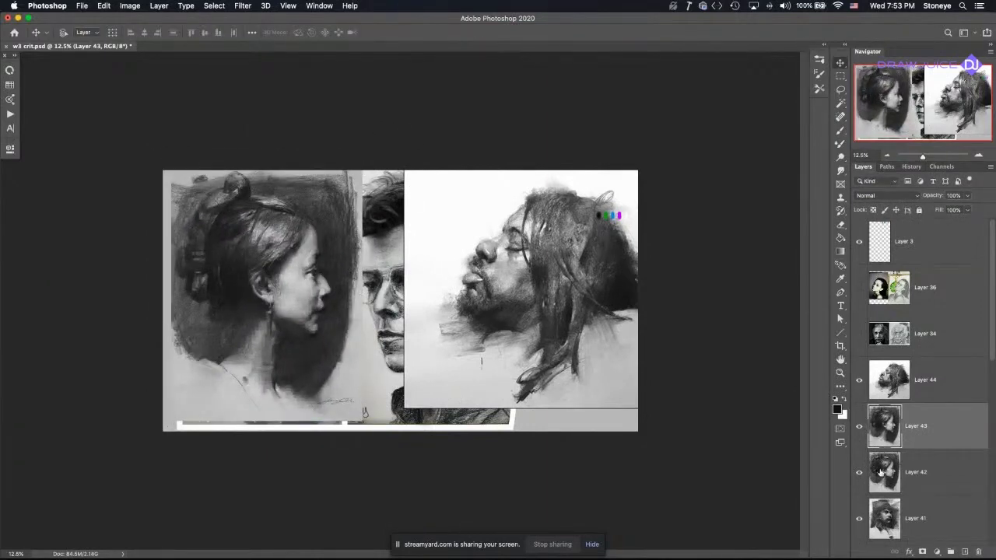
pyautogui.click(927, 475)
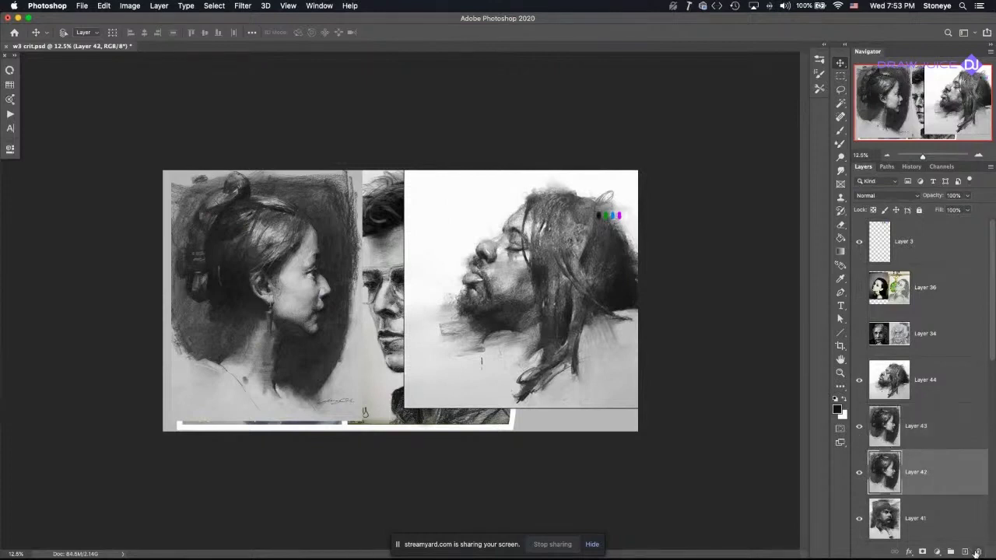
pyautogui.click(978, 552)
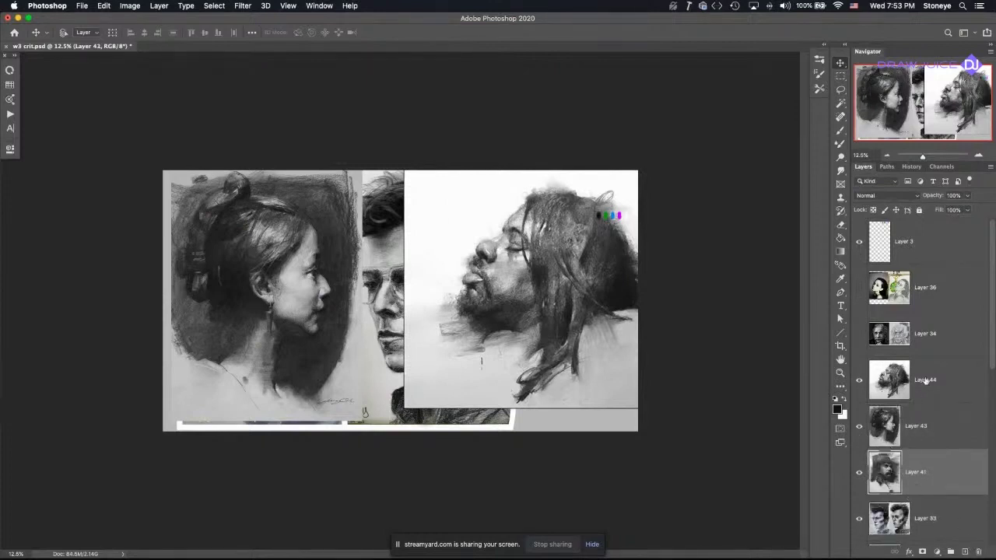
# - Enlarge the hatted man's portrait on Layer 41 to about 618% with Free Transform, keeping its centre in place
pyautogui.scroll(-4, 933, 381)
pyautogui.scroll(3, 933, 381)
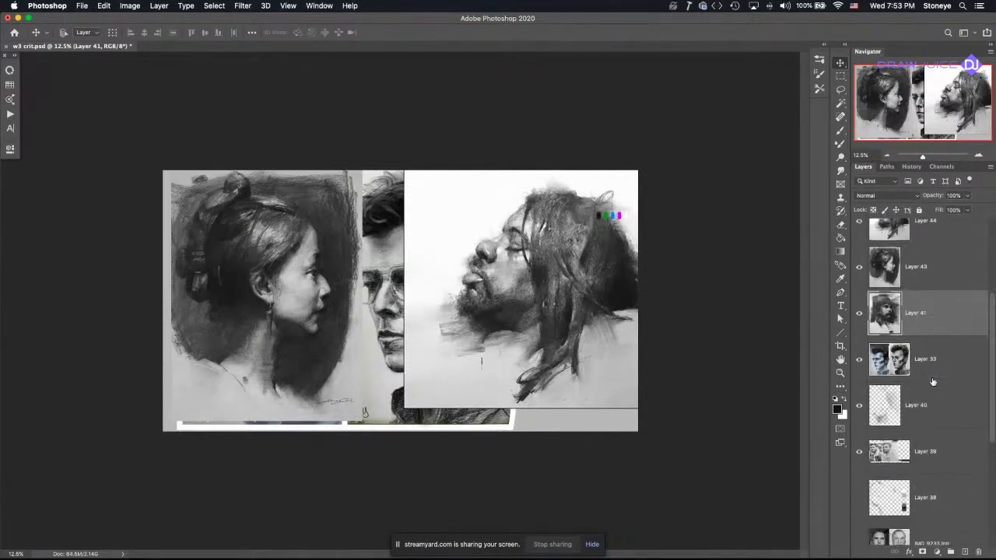
pyautogui.scroll(1, 933, 380)
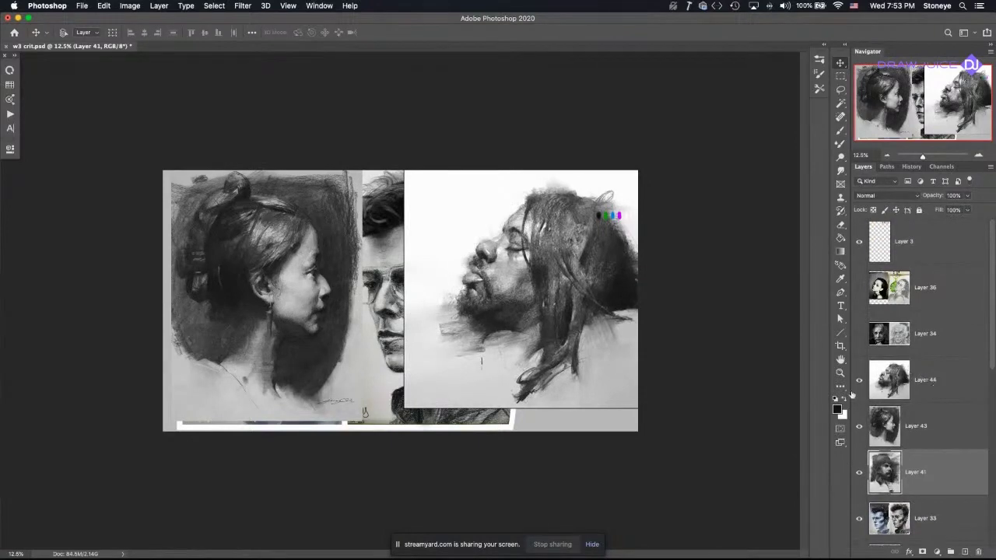
pyautogui.press('super+t')
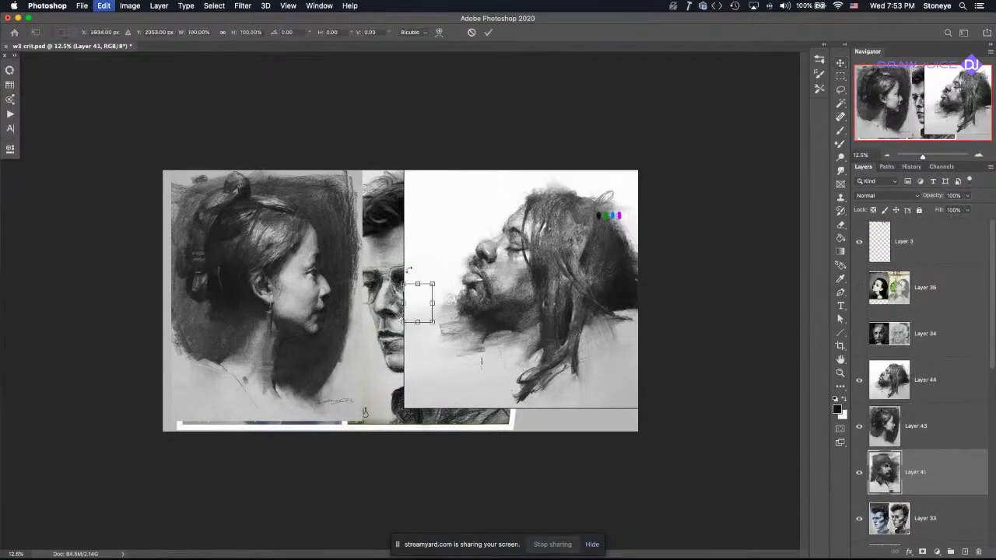
pyautogui.moveTo(433, 283); pyautogui.dragTo(519, 190)
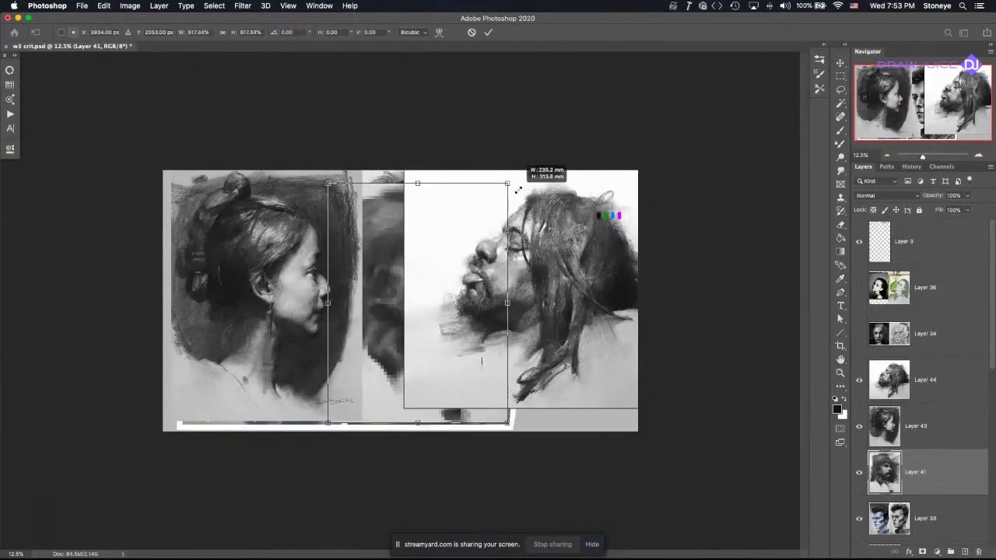
pyautogui.press('Return')
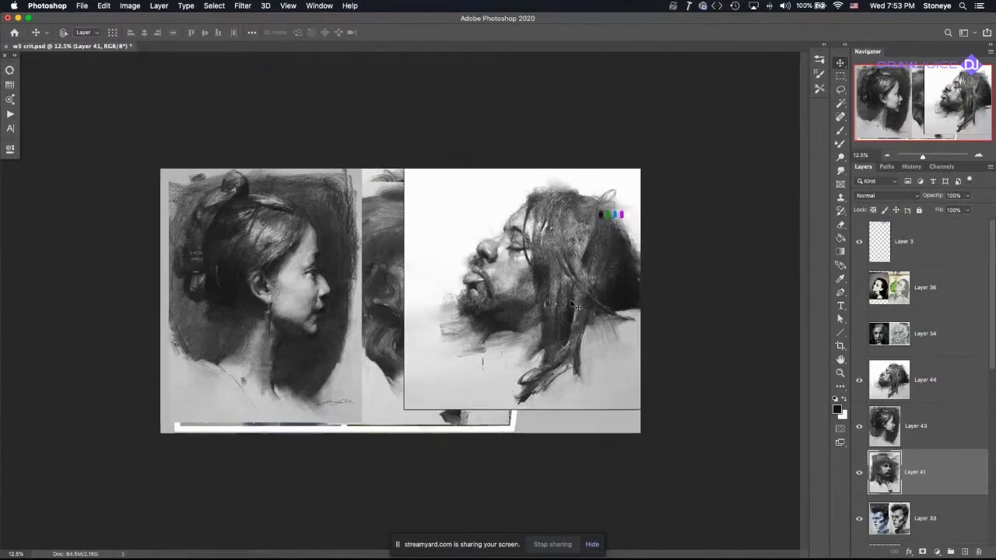
# - Move the long-haired man's portrait on Layer 44 over the centre of the canvas, partly covering the woman's face
pyautogui.press('super+equal')
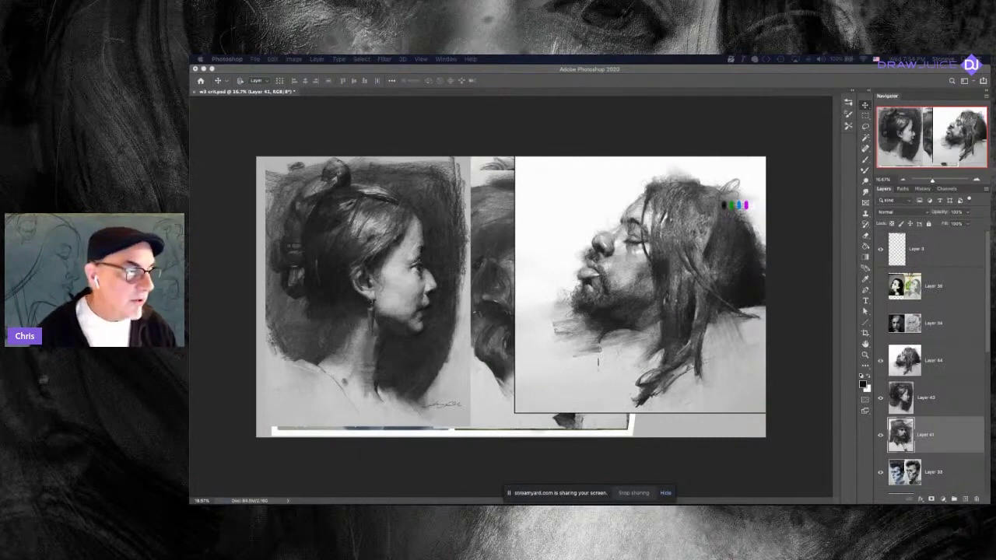
pyautogui.click(784, 339)
pyautogui.press('super+0')
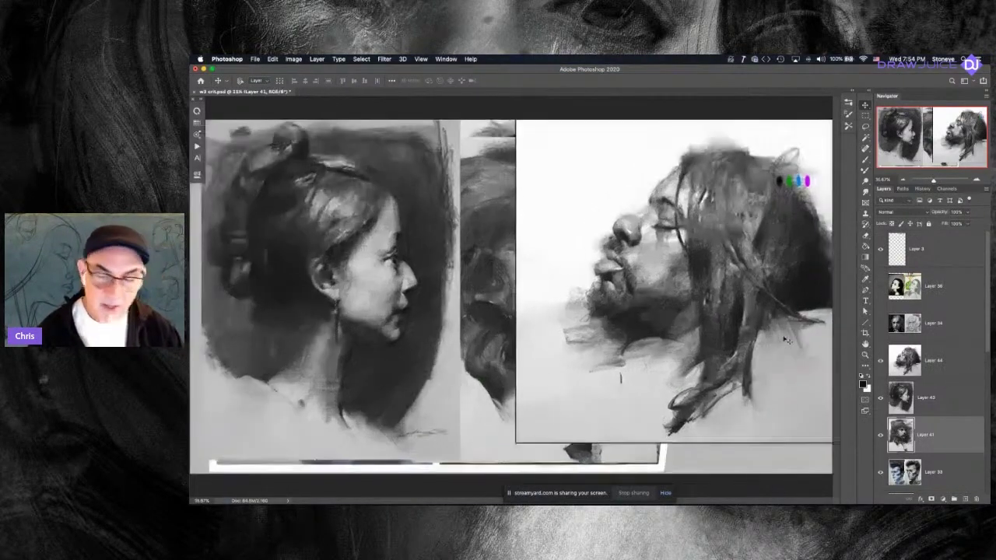
pyautogui.click(933, 361)
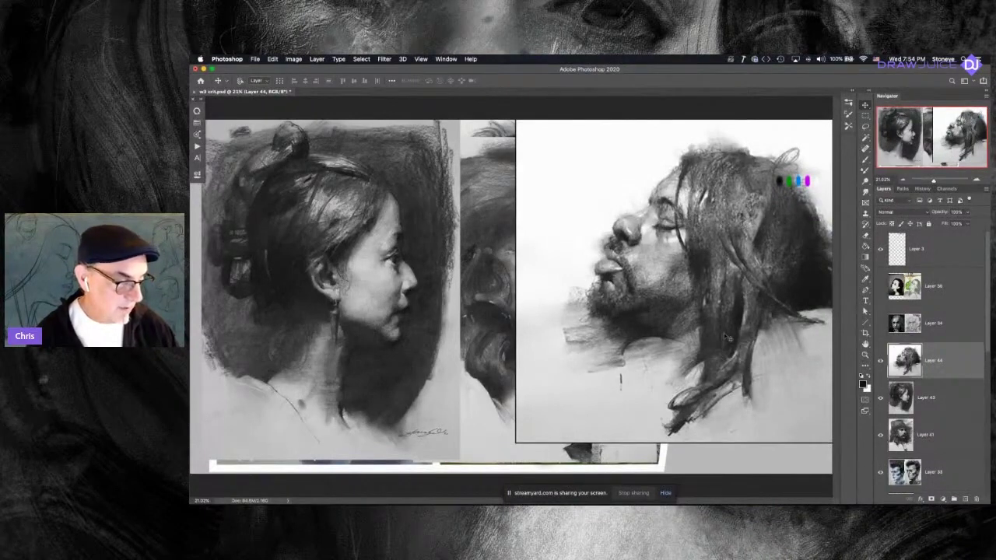
pyautogui.moveTo(727, 333); pyautogui.dragTo(620, 307)
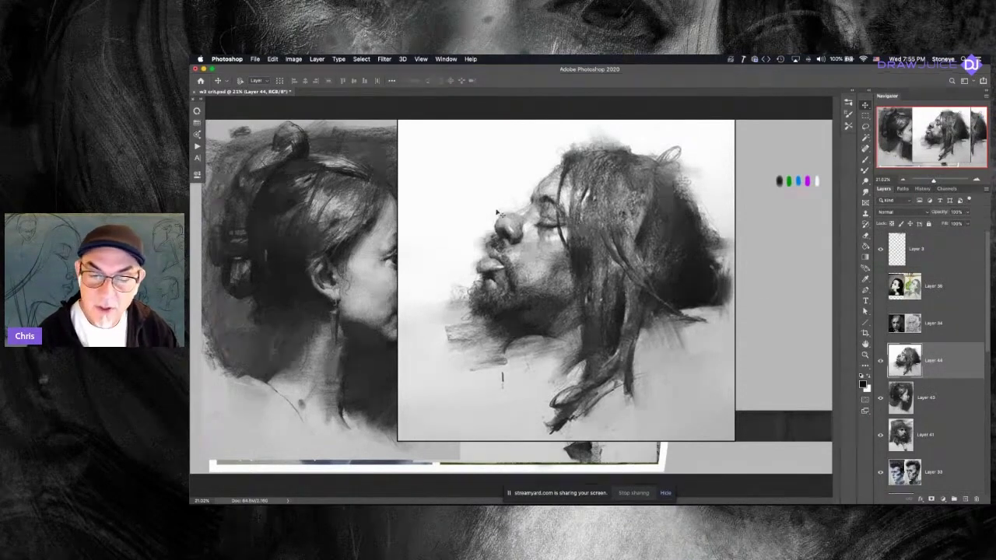
# - Brush a patch of thin diagonal hatching with crossing strokes in the white space above the man's nose on Layer 44
pyautogui.press('b')
pyautogui.moveTo(500, 192)
pyautogui.mouseDown()
pyautogui.moveTo(486, 158)
pyautogui.moveTo(441, 196)
pyautogui.moveTo(489, 151)
pyautogui.mouseUp()
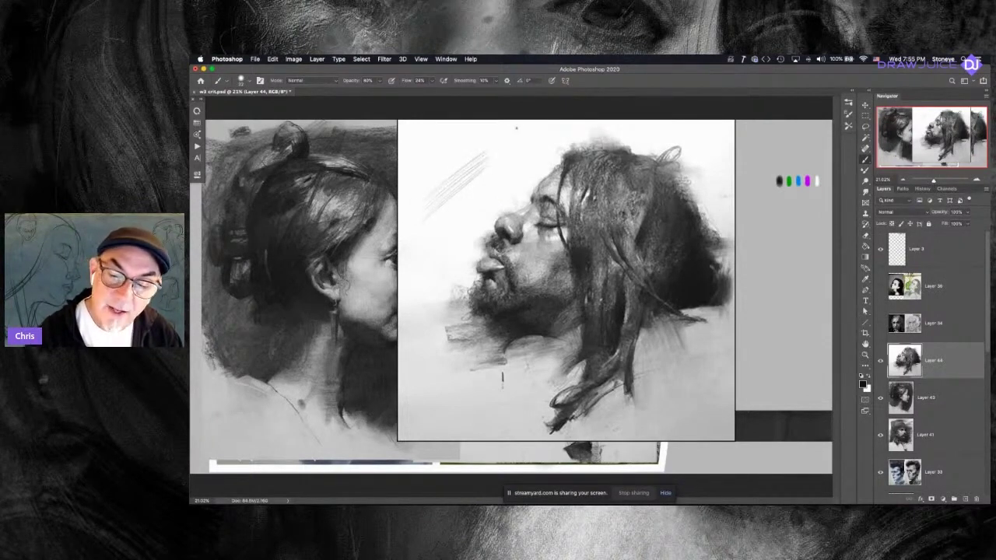
pyautogui.press('super+z')
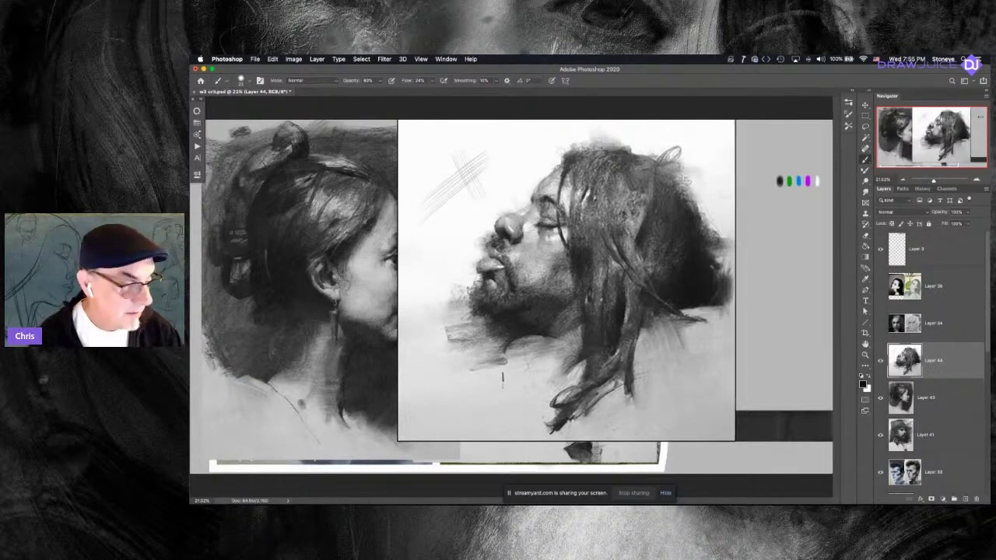
pyautogui.press('super+equal')
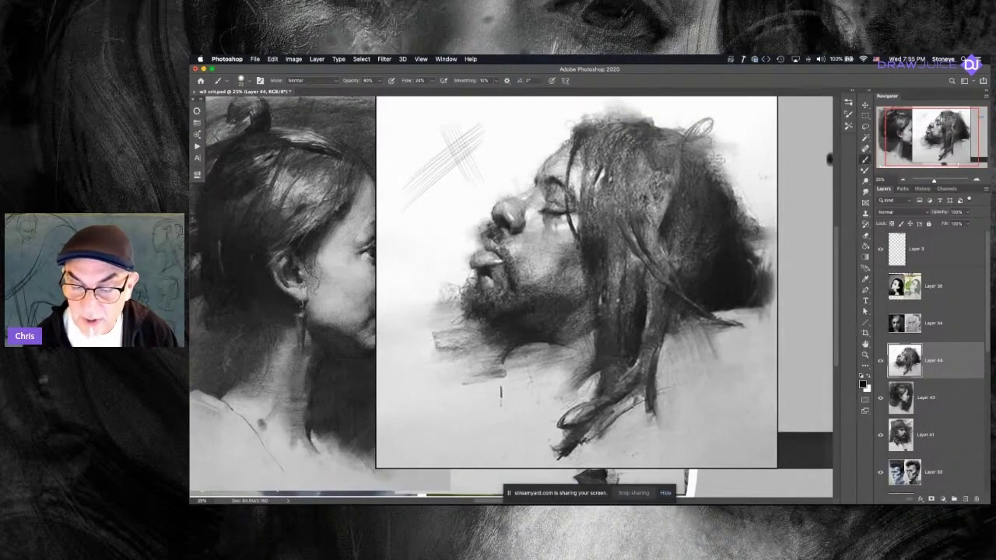
# - Try a curved contour stroke along the man's neck below the jaw and undo it
pyautogui.moveTo(585, 348); pyautogui.dragTo(545, 379)
pyautogui.press('super+z')
pyautogui.press('super+z')
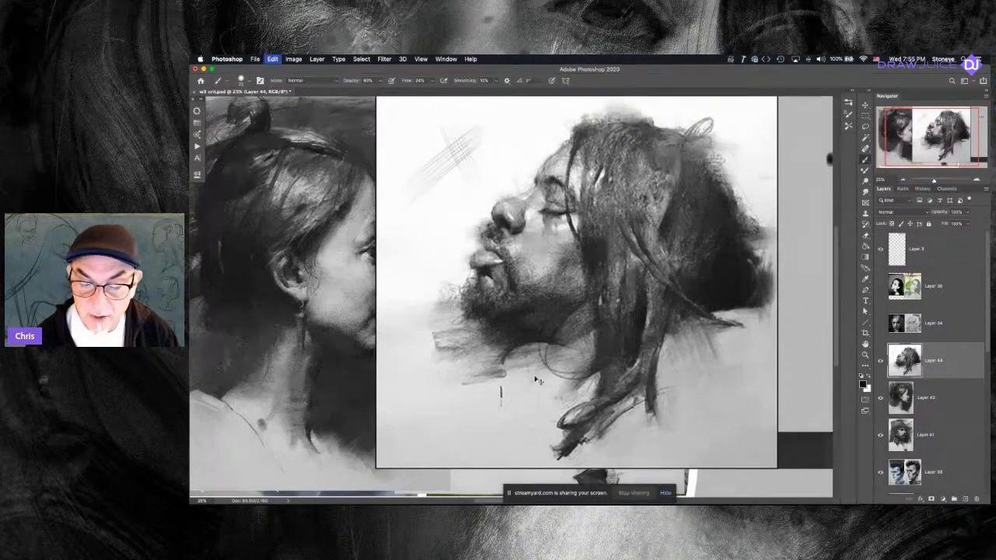
# - Sketch a small angular facial-plane form with a slanted brow line beside the hatching, above the man's forehead
pyautogui.moveTo(674, 341); pyautogui.dragTo(647, 377)
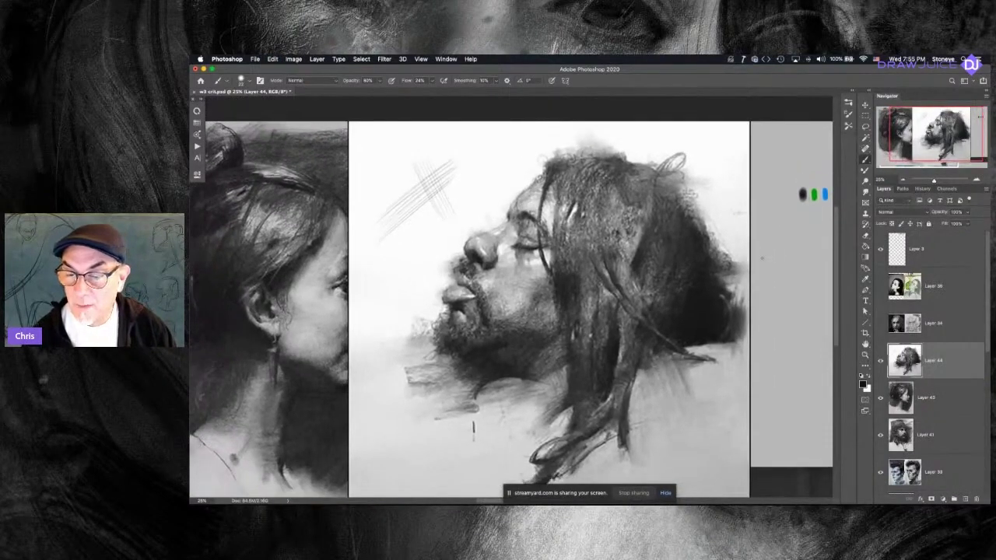
pyautogui.moveTo(712, 242)
pyautogui.mouseDown()
pyautogui.moveTo(750, 242)
pyautogui.moveTo(728, 303)
pyautogui.mouseUp()
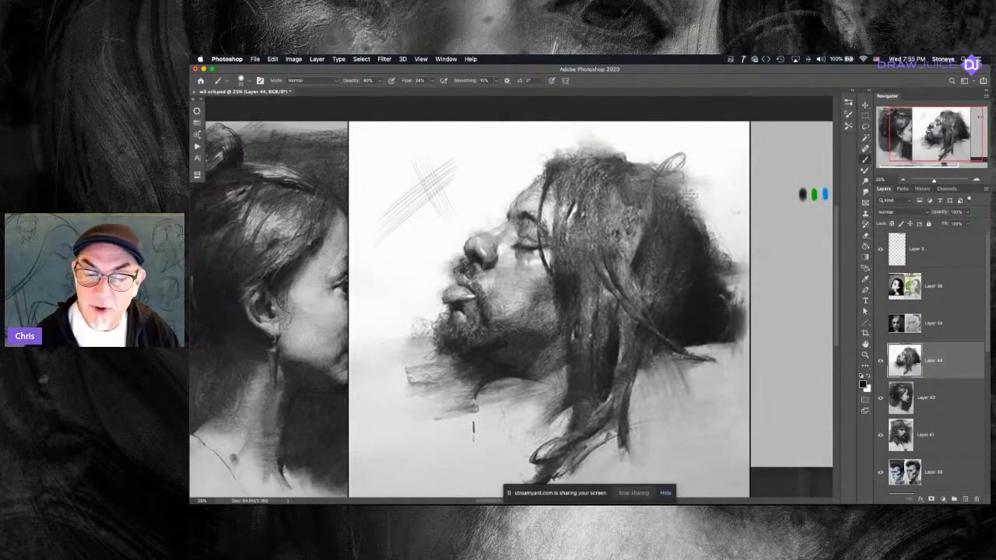
pyautogui.scroll(2, 510, 296)
pyautogui.hscroll(-2, 510, 296)
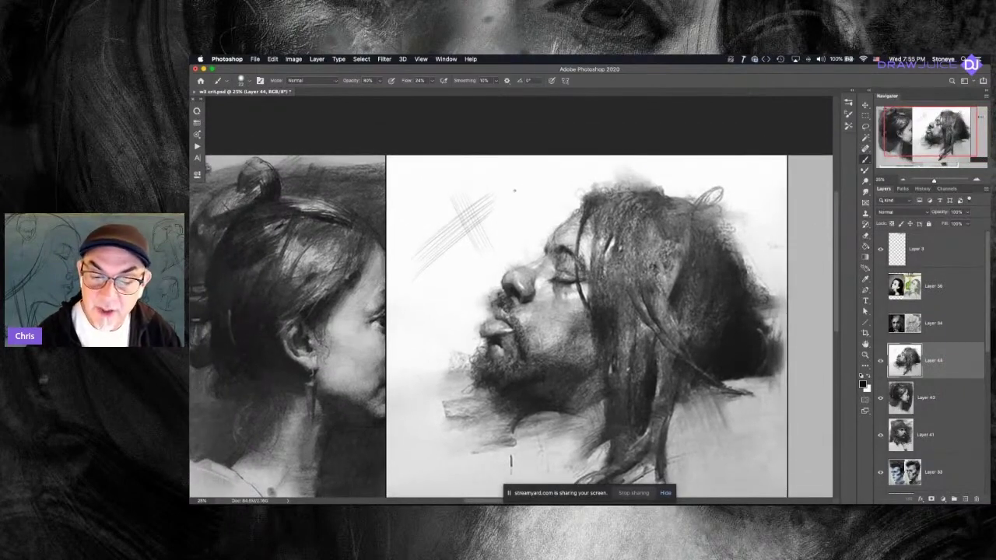
pyautogui.moveTo(507, 218); pyautogui.dragTo(558, 168)
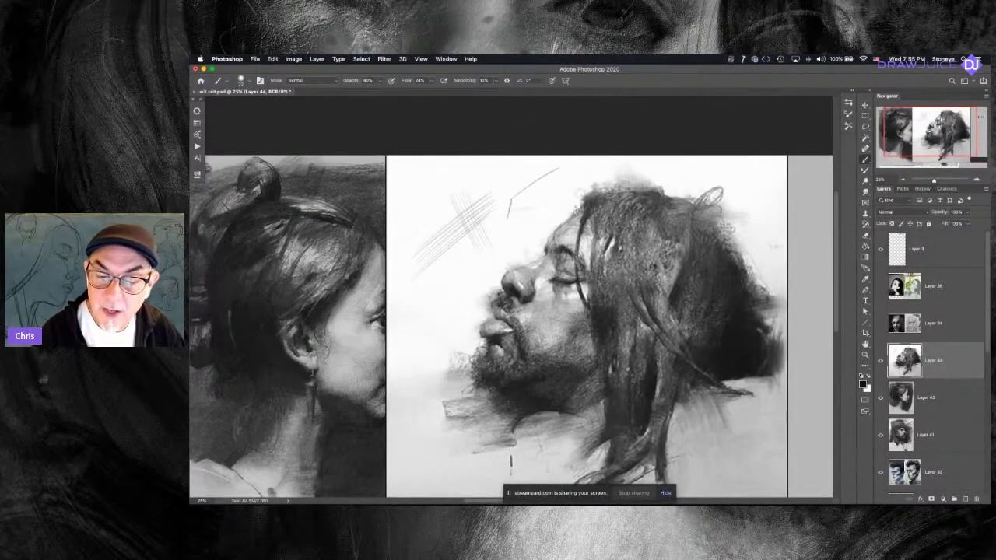
pyautogui.moveTo(527, 212)
pyautogui.mouseDown()
pyautogui.moveTo(518, 245)
pyautogui.moveTo(537, 248)
pyautogui.mouseUp()
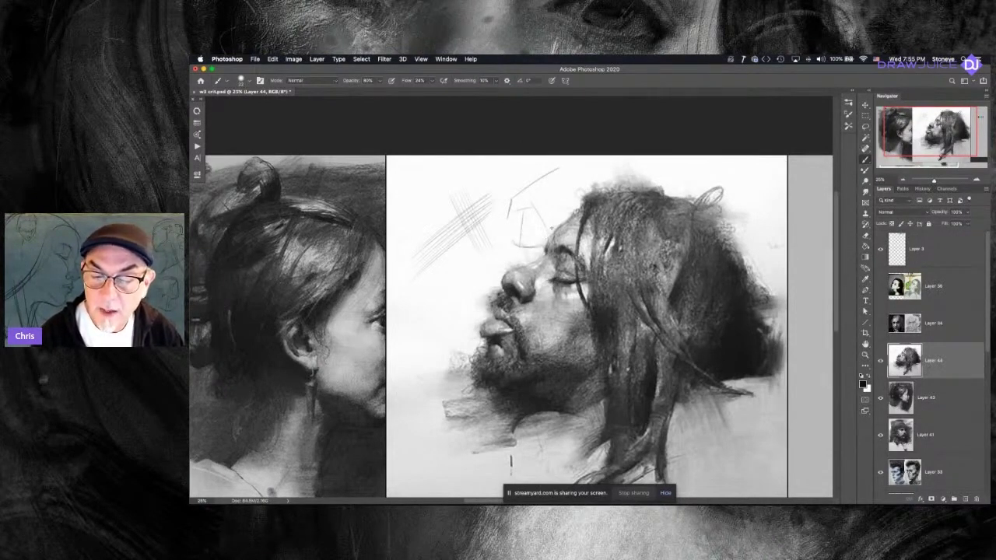
pyautogui.press('super+z')
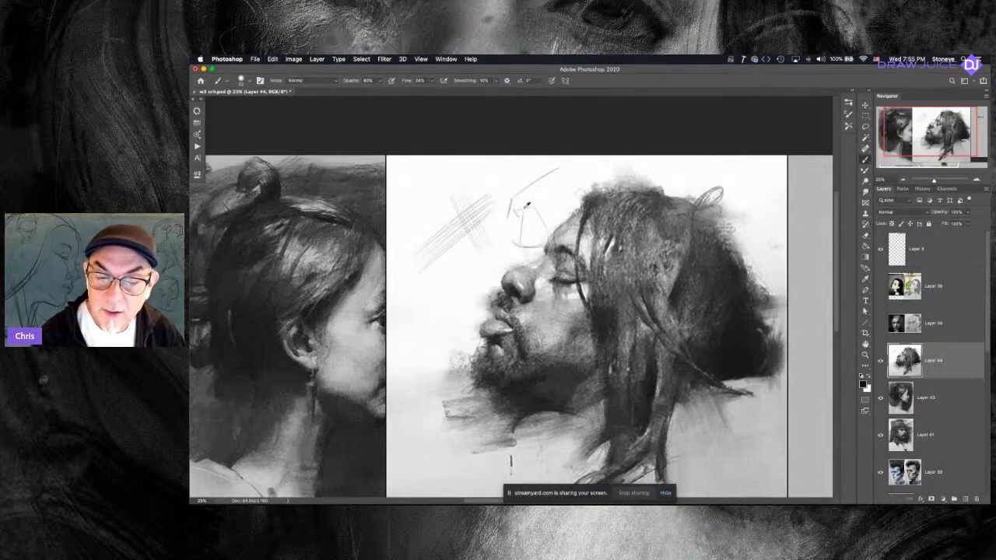
# - Shade the dark upper and side planes of the angular sketch with soft strokes from a larger brush
pyautogui.moveTo(528, 204); pyautogui.dragTo(538, 207)
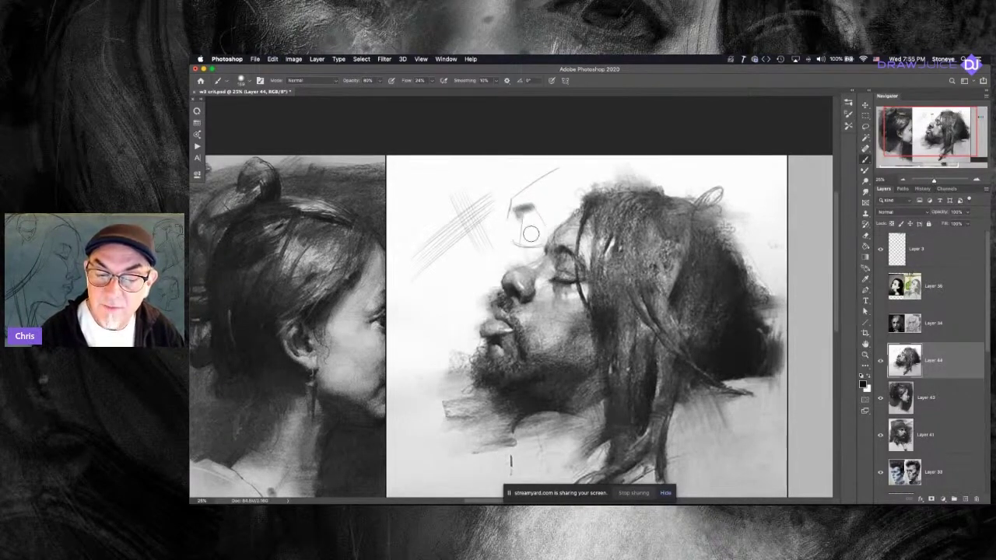
pyautogui.moveTo(515, 249); pyautogui.dragTo(519, 256)
pyautogui.moveTo(525, 221); pyautogui.dragTo(513, 228)
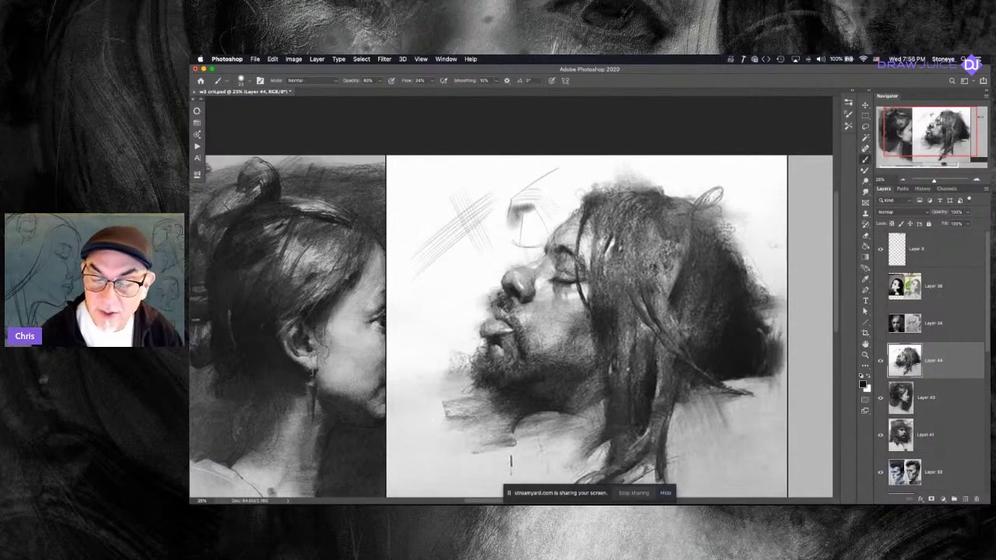
# - Sketch a small round form with an inner oval and curved brow lines in the white space in front of the man's nose
pyautogui.moveTo(531, 334); pyautogui.dragTo(545, 289)
pyautogui.press('super+z')
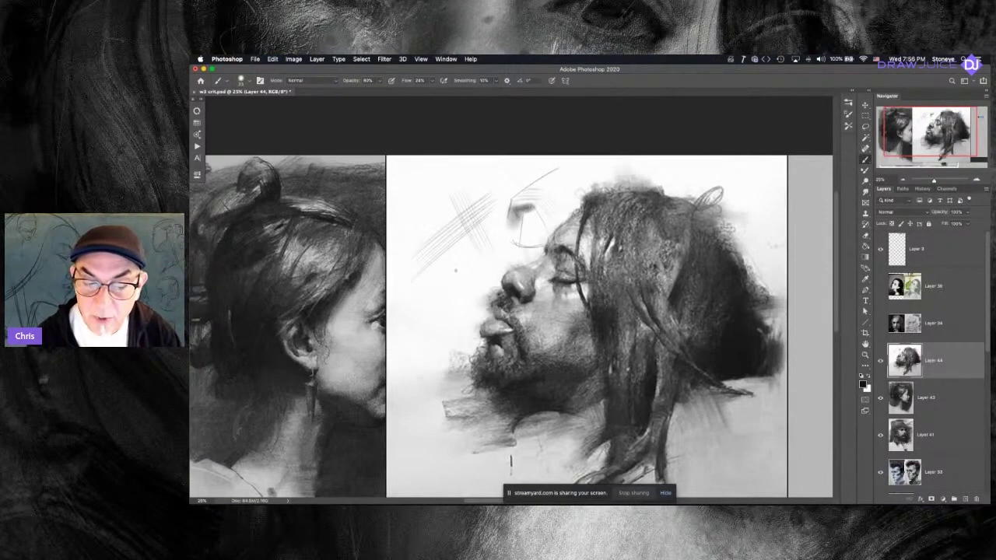
pyautogui.moveTo(429, 310)
pyautogui.mouseDown()
pyautogui.moveTo(454, 282)
pyautogui.moveTo(452, 292)
pyautogui.mouseUp()
pyautogui.press('super+z')
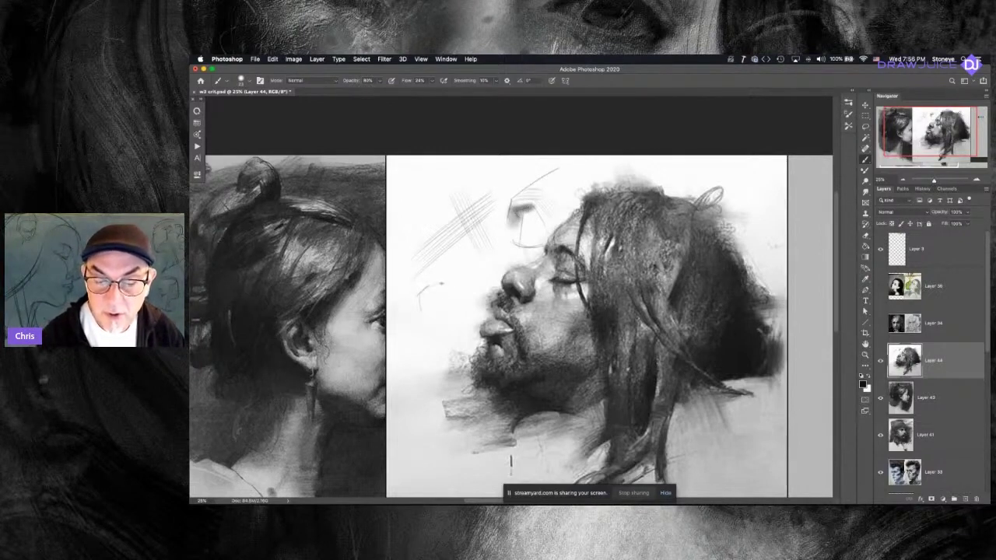
pyautogui.moveTo(447, 303)
pyautogui.mouseDown()
pyautogui.moveTo(442, 322)
pyautogui.moveTo(433, 317)
pyautogui.mouseUp()
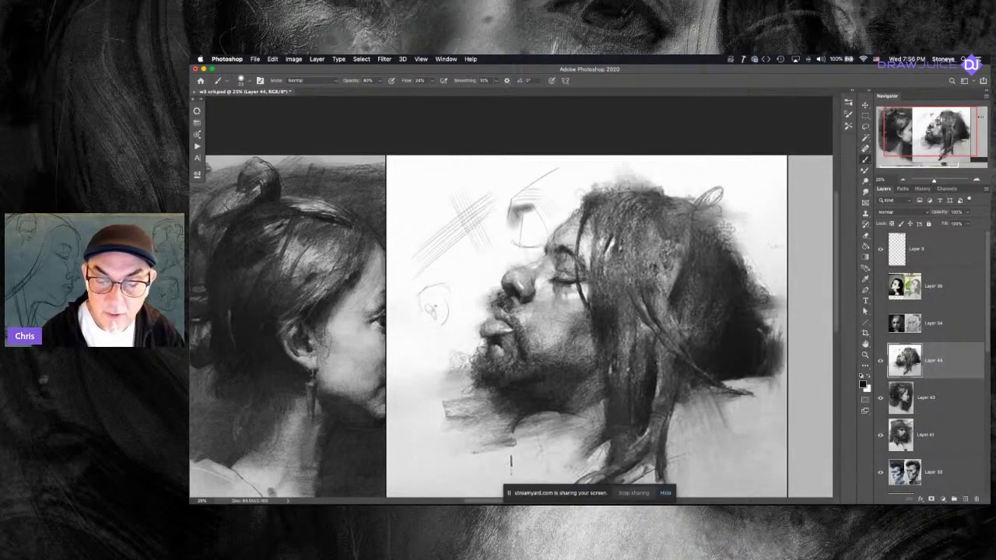
pyautogui.moveTo(431, 311); pyautogui.dragTo(441, 324)
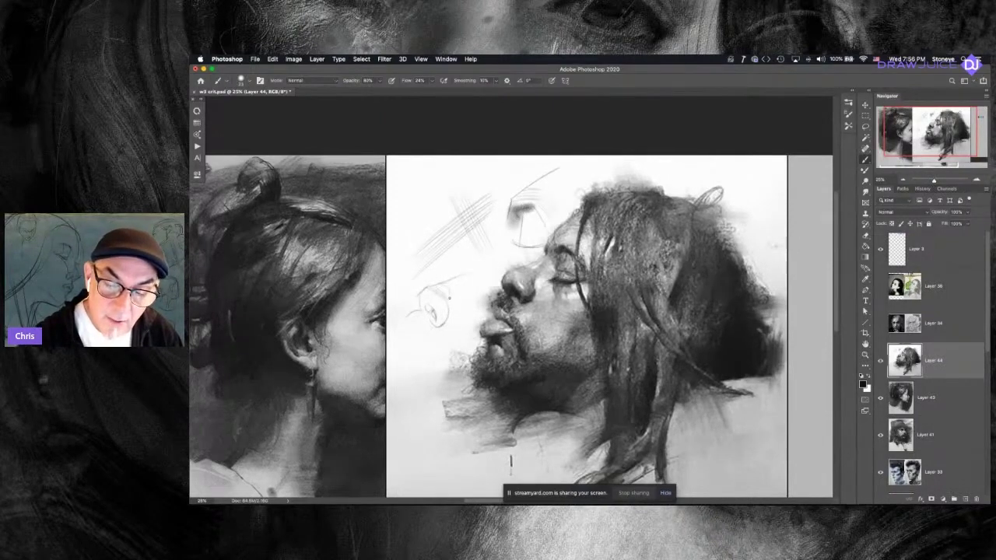
# - Hatch the area beneath the brow line of the small round sketch with short diagonal strokes
pyautogui.press('super+plus')
pyautogui.moveTo(458, 290); pyautogui.dragTo(543, 276)
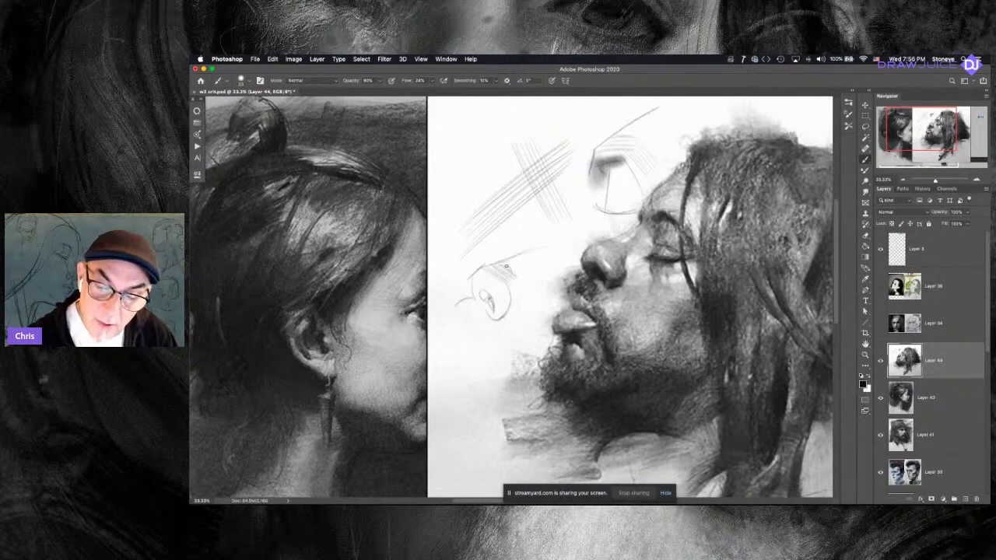
pyautogui.moveTo(506, 267); pyautogui.dragTo(515, 258)
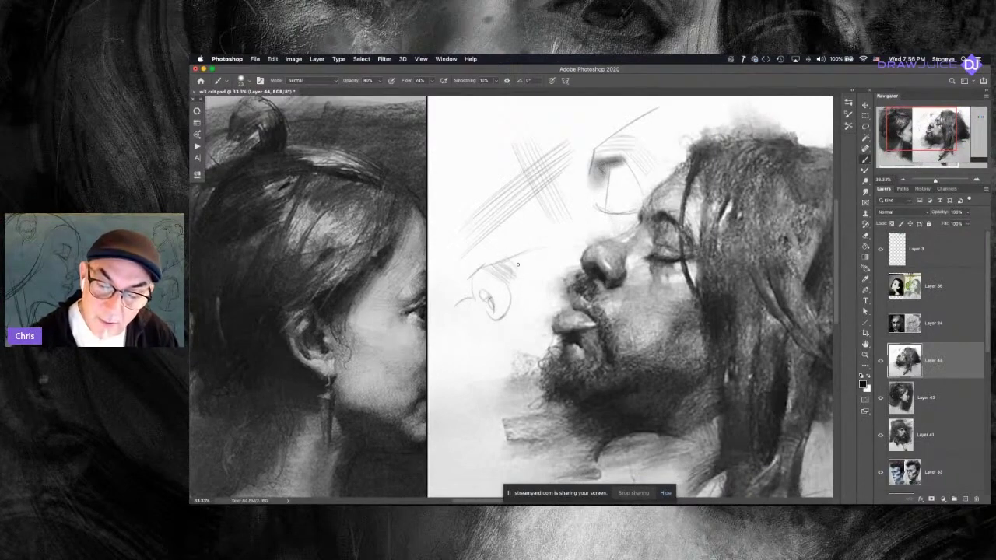
pyautogui.moveTo(514, 259)
pyautogui.mouseDown()
pyautogui.moveTo(524, 271)
pyautogui.moveTo(507, 293)
pyautogui.mouseUp()
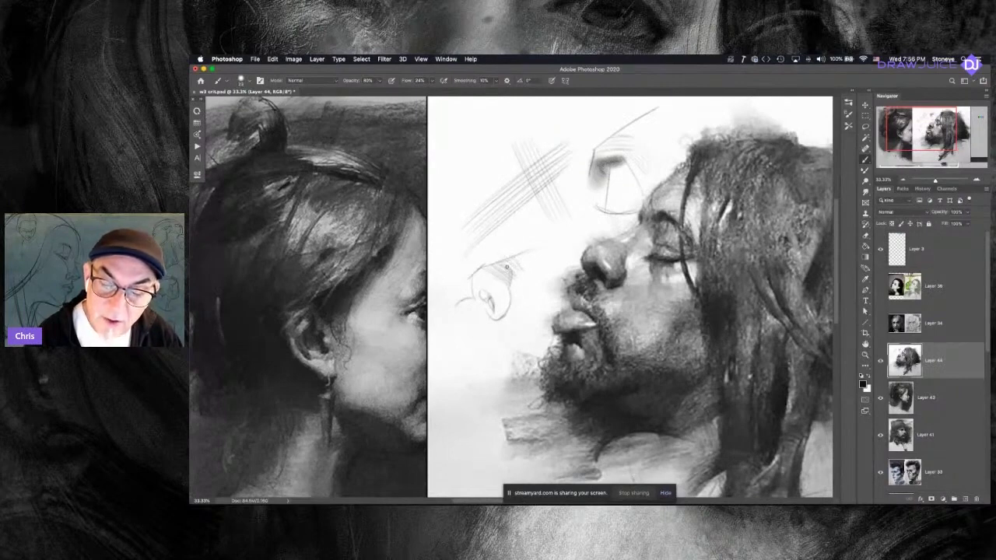
# - Layer steeper crossing strokes over the diagonal hatching patch to darken the crosshatch
pyautogui.moveTo(504, 199); pyautogui.dragTo(503, 237)
pyautogui.moveTo(504, 171)
pyautogui.mouseDown()
pyautogui.moveTo(510, 231)
pyautogui.moveTo(509, 208)
pyautogui.moveTo(512, 221)
pyautogui.moveTo(493, 202)
pyautogui.moveTo(512, 216)
pyautogui.mouseUp()
pyautogui.moveTo(506, 181)
pyautogui.mouseDown()
pyautogui.moveTo(519, 213)
pyautogui.moveTo(522, 202)
pyautogui.moveTo(486, 198)
pyautogui.mouseUp()
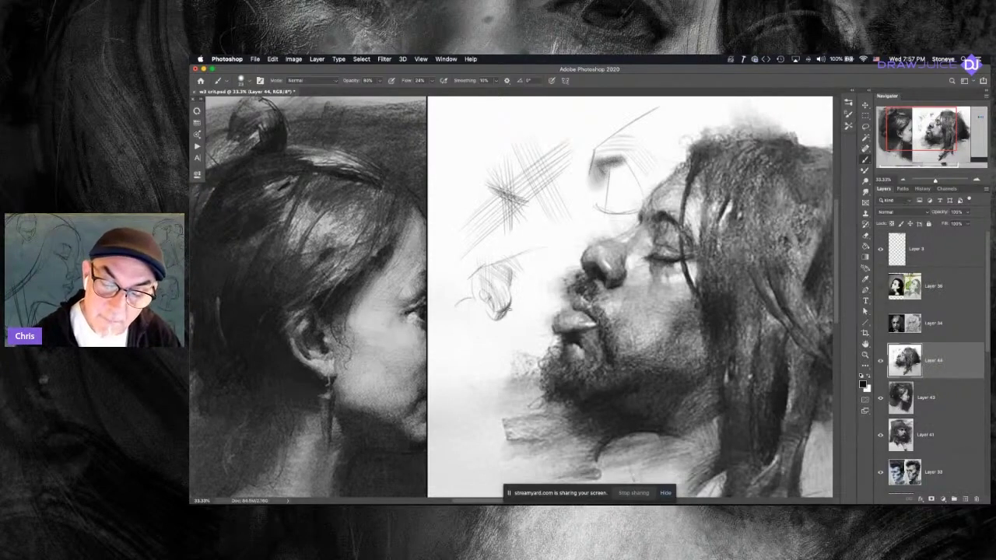
# - Shade the lower edge and sides of the small round sketch with curved strokes that follow its form
pyautogui.moveTo(511, 298); pyautogui.dragTo(508, 312)
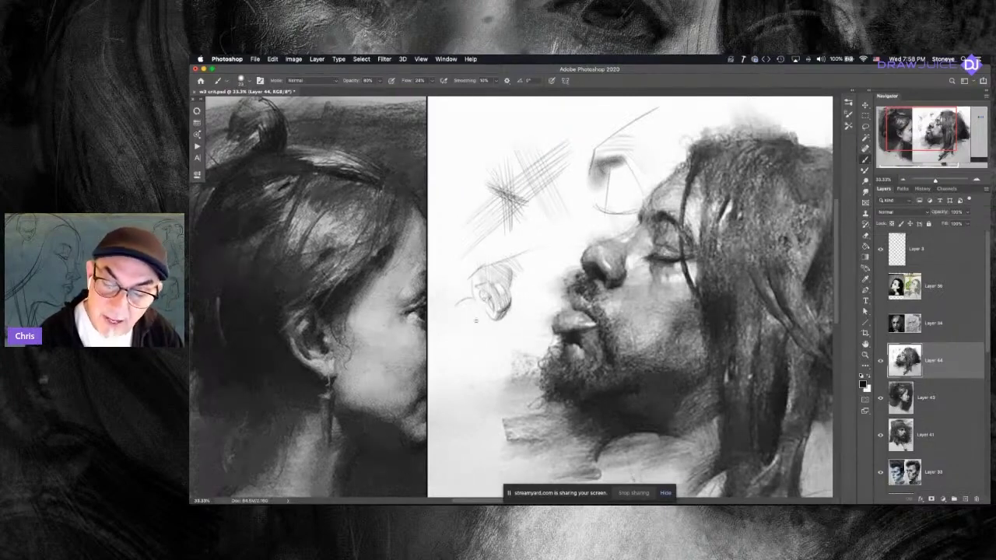
pyautogui.moveTo(478, 288); pyautogui.dragTo(487, 299)
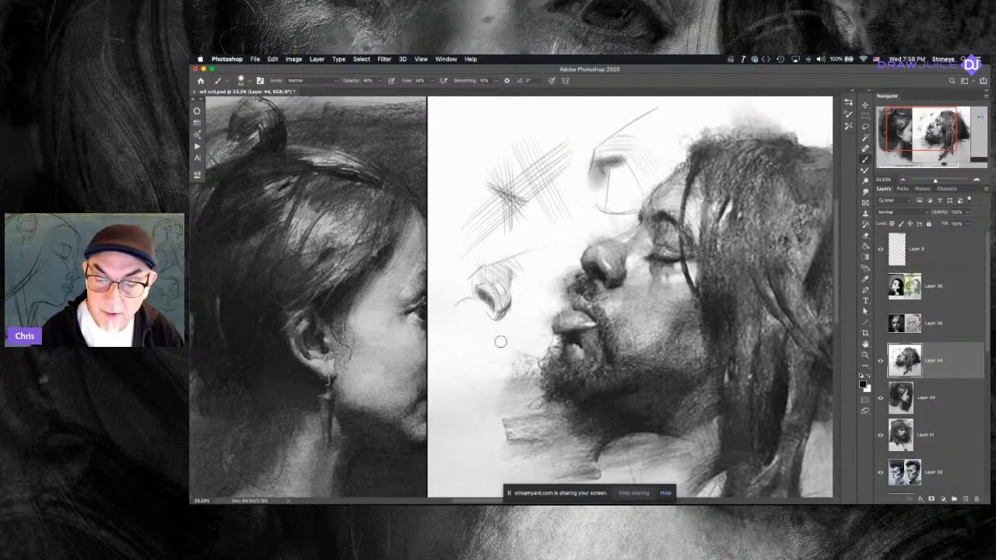
pyautogui.moveTo(514, 264)
pyautogui.mouseDown()
pyautogui.moveTo(498, 266)
pyautogui.moveTo(508, 292)
pyautogui.mouseUp()
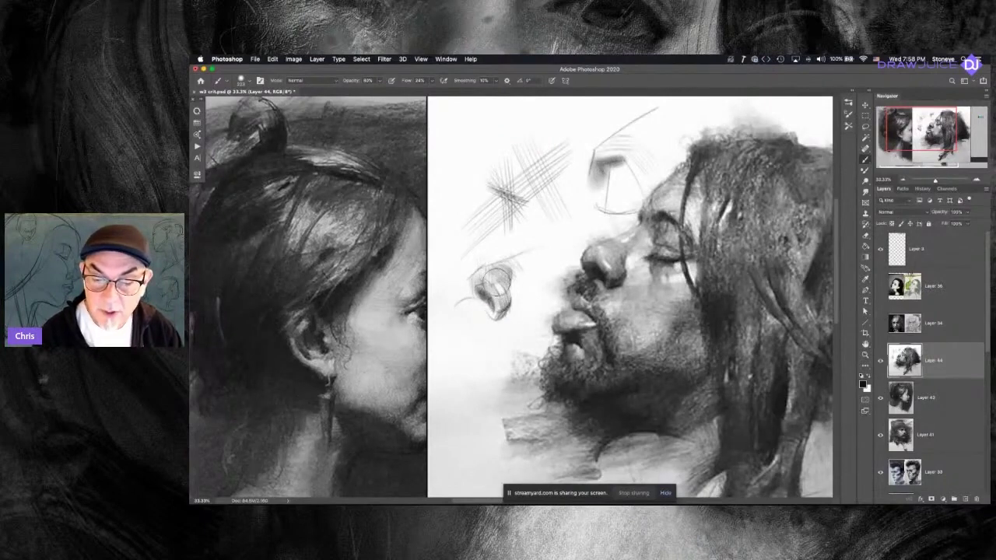
# - Shade the side of the small round sketch with a soft dark tone
pyautogui.moveTo(494, 297); pyautogui.dragTo(484, 303)
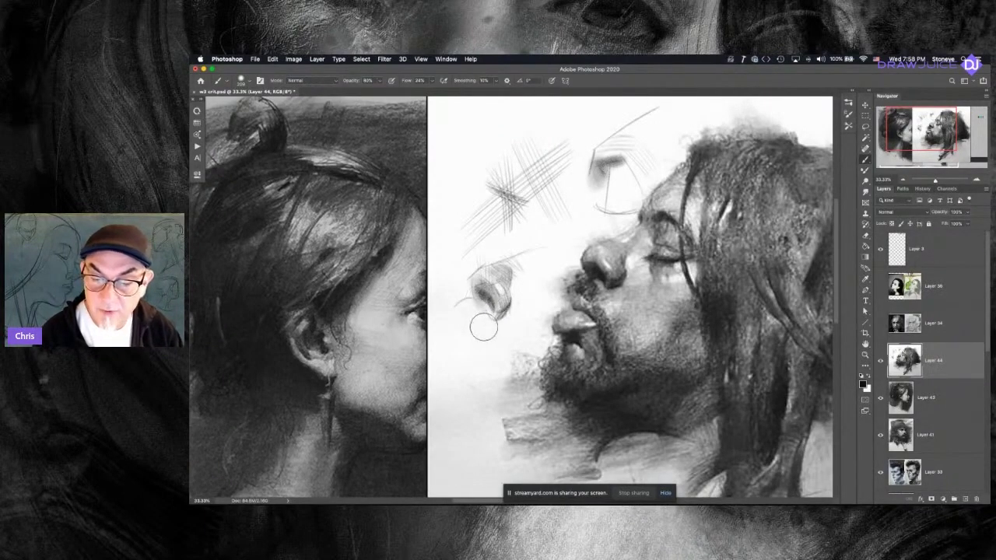
pyautogui.press('super+z')
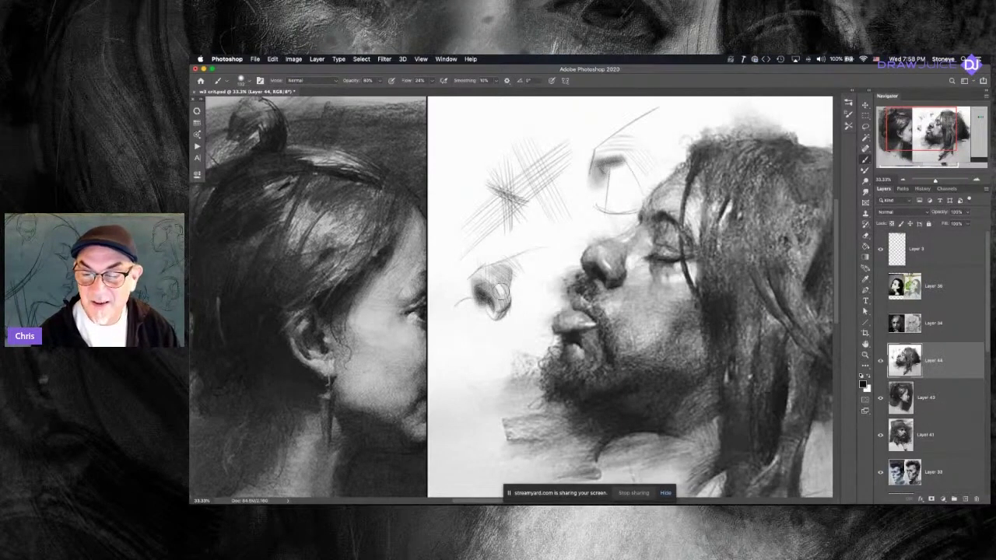
# - Hide the bearded man's profile layer and add a new empty layer above it for drawing over the woman's portrait
pyautogui.moveTo(600, 331); pyautogui.dragTo(678, 254)
pyautogui.click(881, 361)
pyautogui.moveTo(553, 318)
pyautogui.mouseDown()
pyautogui.moveTo(630, 328)
pyautogui.moveTo(556, 325)
pyautogui.mouseUp()
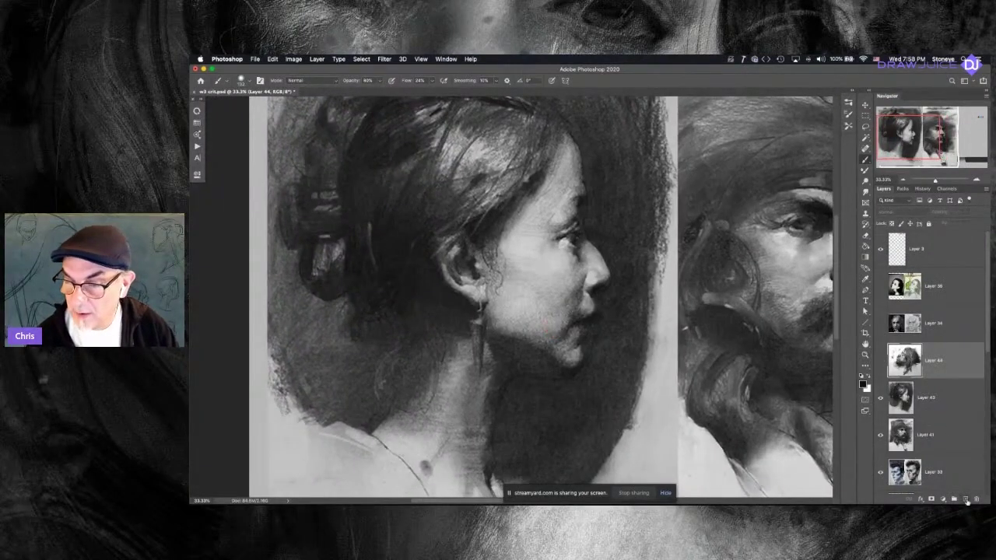
pyautogui.click(966, 499)
pyautogui.keyDown('ctrl'); pyautogui.keyDown('alt'); pyautogui.click(562, 296); pyautogui.keyUp('alt'); pyautogui.keyUp('ctrl')
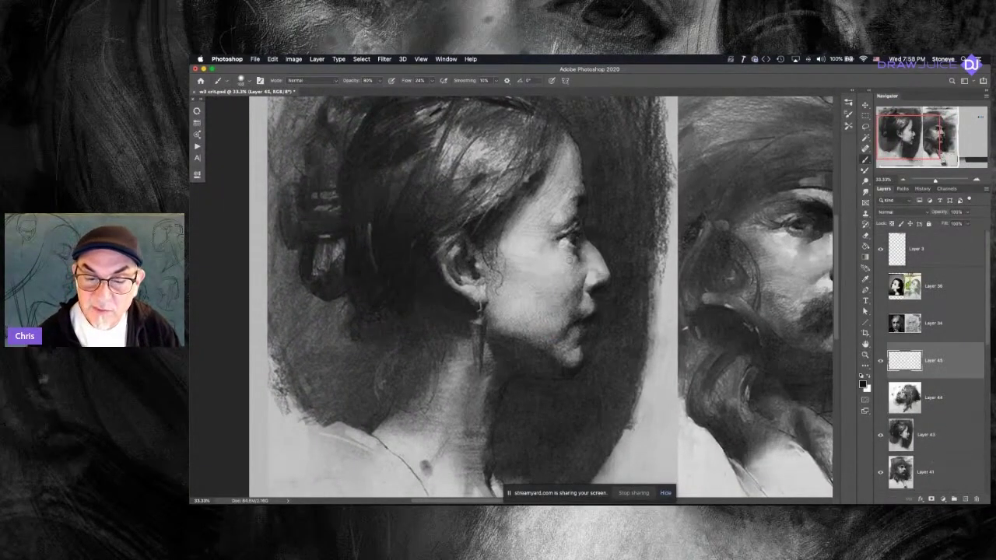
# - Examine the woman's profile portrait, from the dark background and hair masses to the edges of the face
pyautogui.scroll(3, 576, 291)
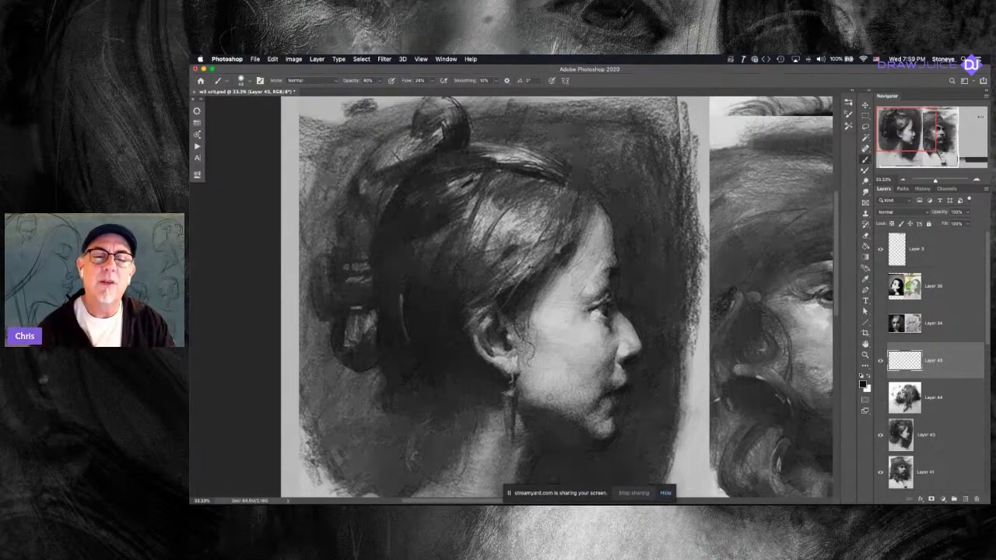
pyautogui.press('super+z')
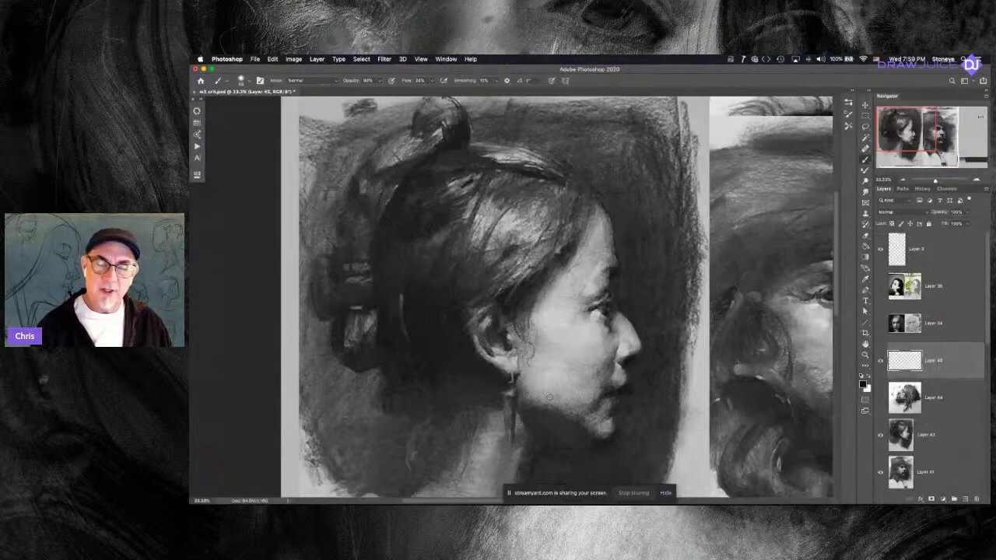
pyautogui.press('super+z')
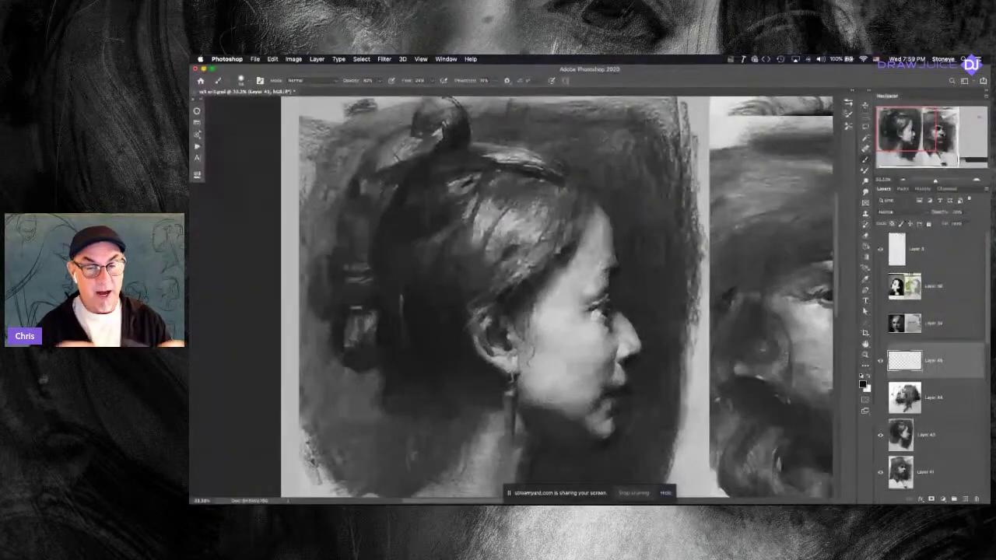
pyautogui.press('super+z')
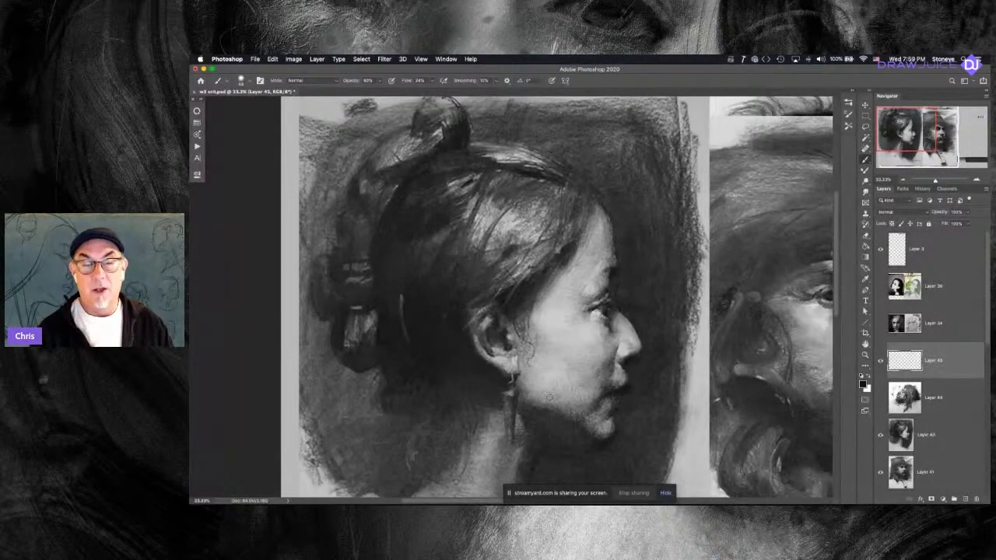
pyautogui.press('super+z')
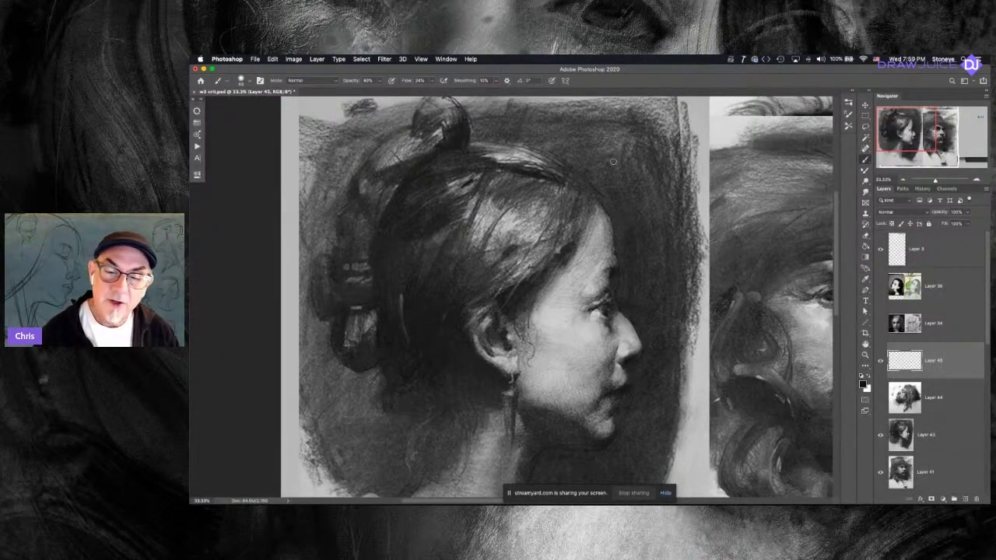
pyautogui.moveTo(554, 358); pyautogui.dragTo(564, 254)
pyautogui.moveTo(659, 289); pyautogui.dragTo(658, 378)
pyautogui.moveTo(603, 270)
pyautogui.mouseDown()
pyautogui.moveTo(520, 299)
pyautogui.moveTo(547, 294)
pyautogui.mouseUp()
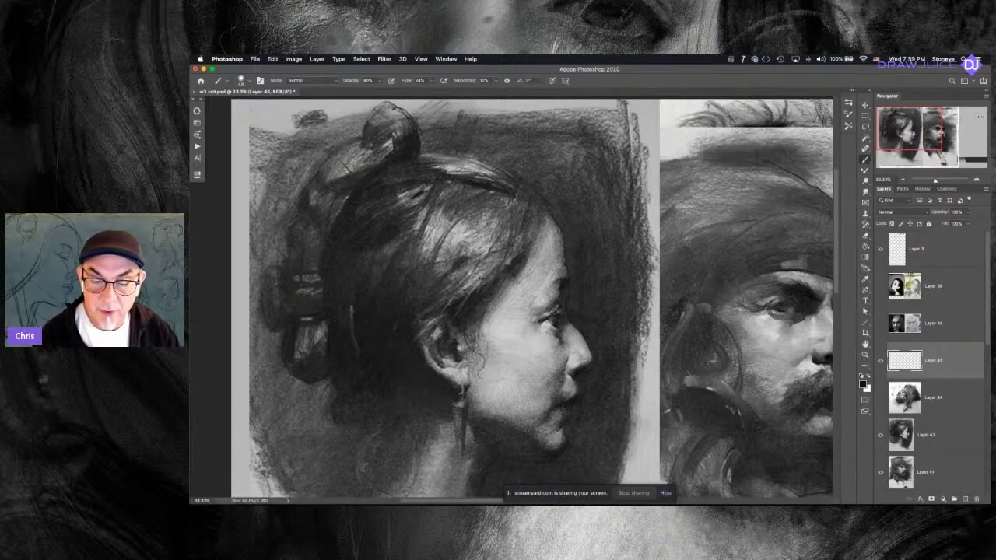
pyautogui.moveTo(466, 265)
pyautogui.mouseDown()
pyautogui.moveTo(441, 277)
pyautogui.moveTo(428, 358)
pyautogui.mouseUp()
pyautogui.press('super+z')
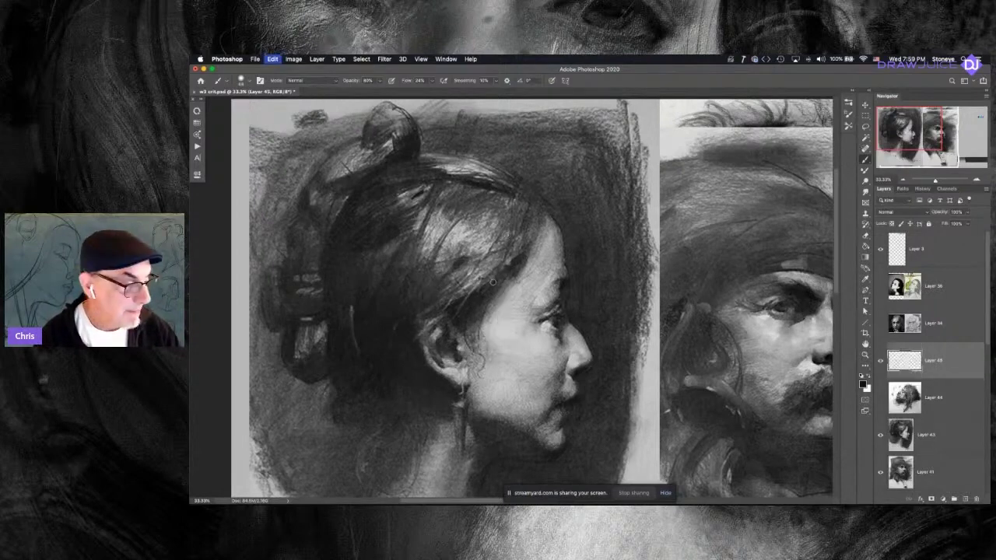
# - Sample a light grey from the woman's face and draw thin loose hair strands falling from the hairline to the ear
pyautogui.scroll(3, 493, 282)
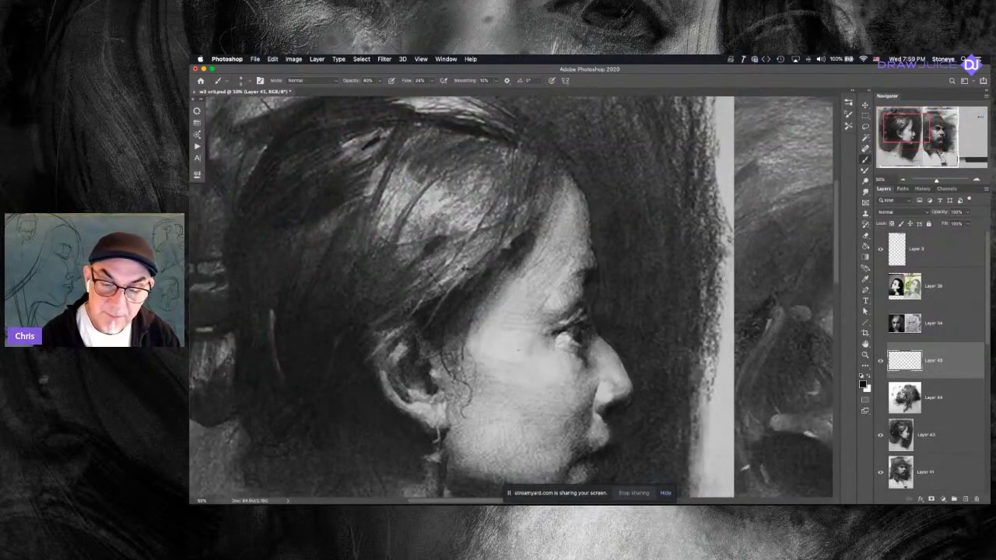
pyautogui.press('super+z')
pyautogui.keyDown('alt'); pyautogui.click(510, 322); pyautogui.keyUp('alt')
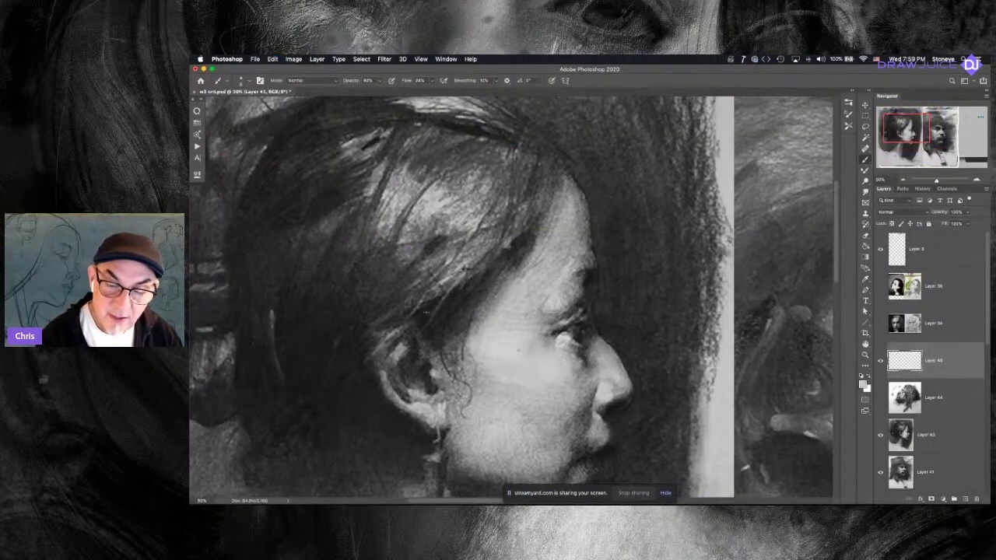
pyautogui.moveTo(478, 281); pyautogui.dragTo(421, 345)
pyautogui.press('super+z')
pyautogui.moveTo(448, 292)
pyautogui.mouseDown()
pyautogui.moveTo(409, 354)
pyautogui.moveTo(424, 336)
pyautogui.moveTo(408, 337)
pyautogui.mouseUp()
pyautogui.press('super+z')
# - Try a thin light curved line sweeping through the dark hair behind the woman's ear
pyautogui.moveTo(414, 390); pyautogui.dragTo(338, 369)
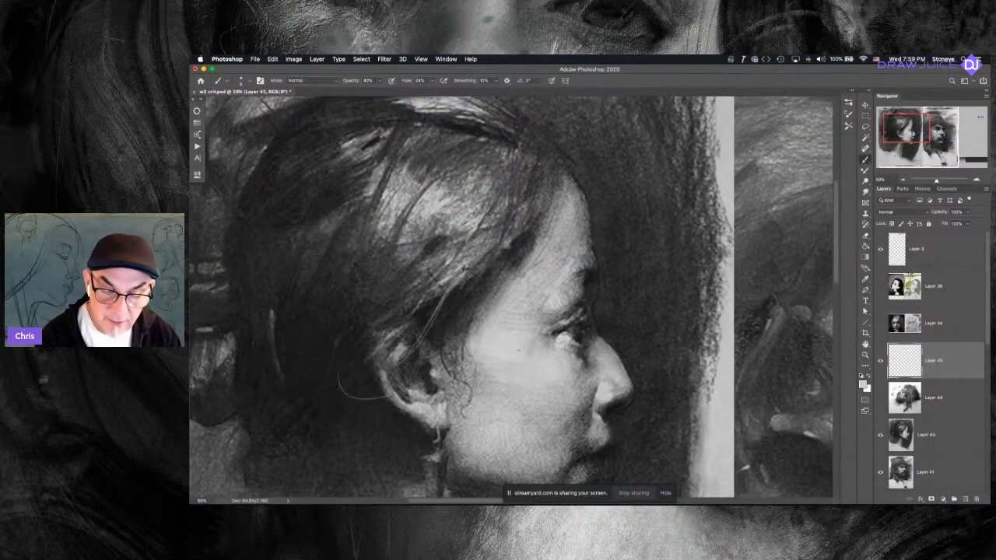
pyautogui.press('super+z')
pyautogui.moveTo(391, 397); pyautogui.dragTo(335, 349)
pyautogui.press('super+z')
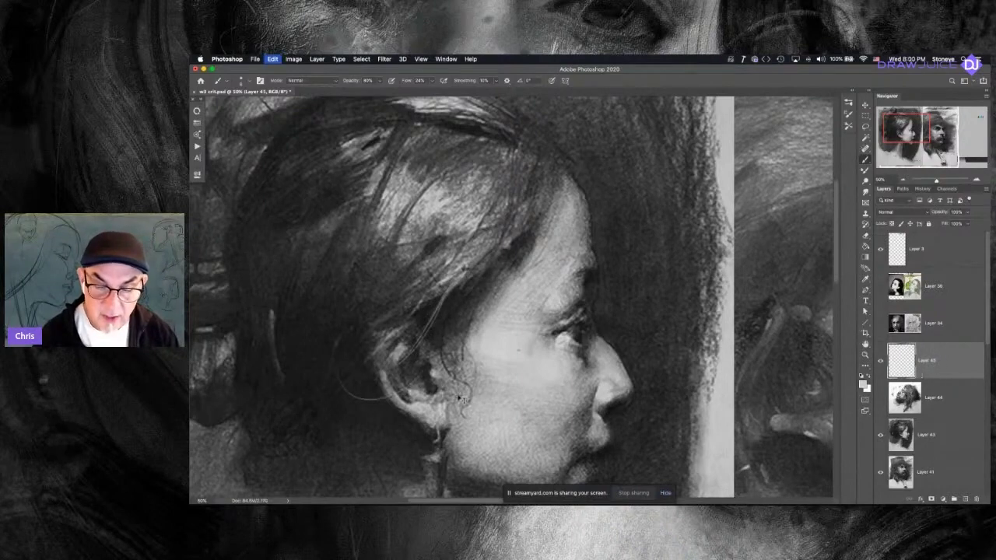
pyautogui.moveTo(387, 398)
pyautogui.mouseDown()
pyautogui.moveTo(349, 390)
pyautogui.moveTo(358, 405)
pyautogui.mouseUp()
pyautogui.press('super+z')
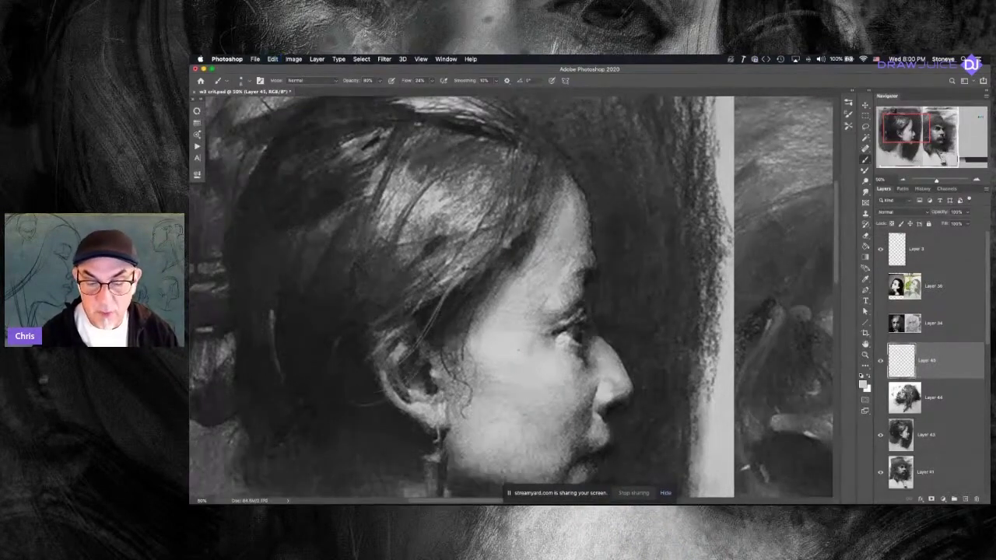
pyautogui.press('super+z')
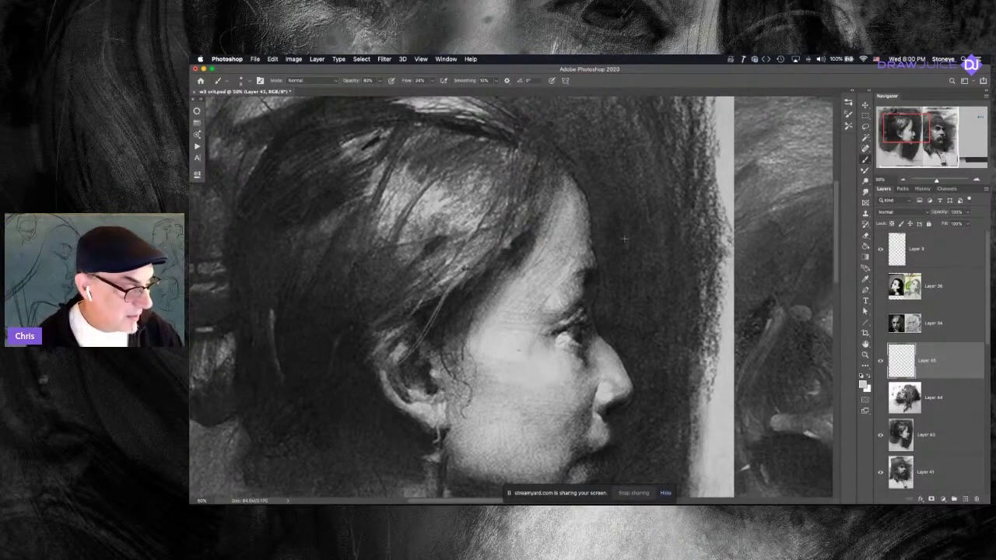
# - Hatch thin dark strokes across the woman's upper cheek, from beside the ear toward the eye
pyautogui.press('super+minus')
pyautogui.moveTo(567, 342); pyautogui.dragTo(593, 309)
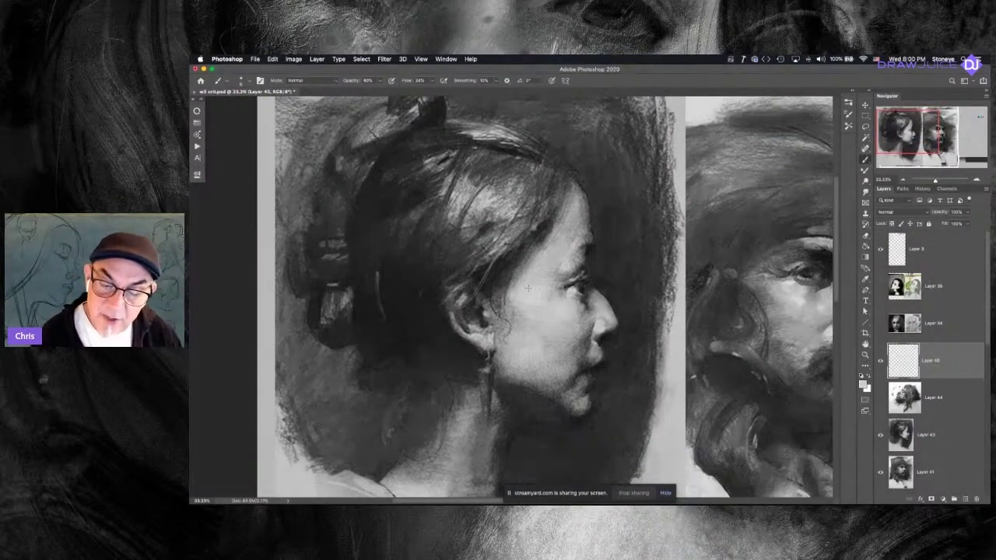
pyautogui.scroll(1, 531, 304)
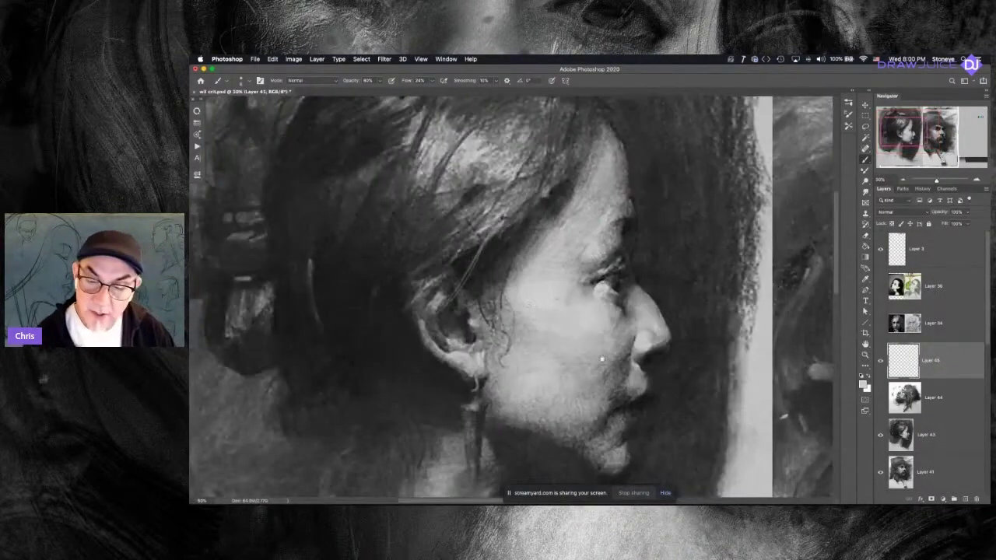
pyautogui.moveTo(602, 358); pyautogui.dragTo(645, 319)
pyautogui.moveTo(604, 265); pyautogui.dragTo(600, 260)
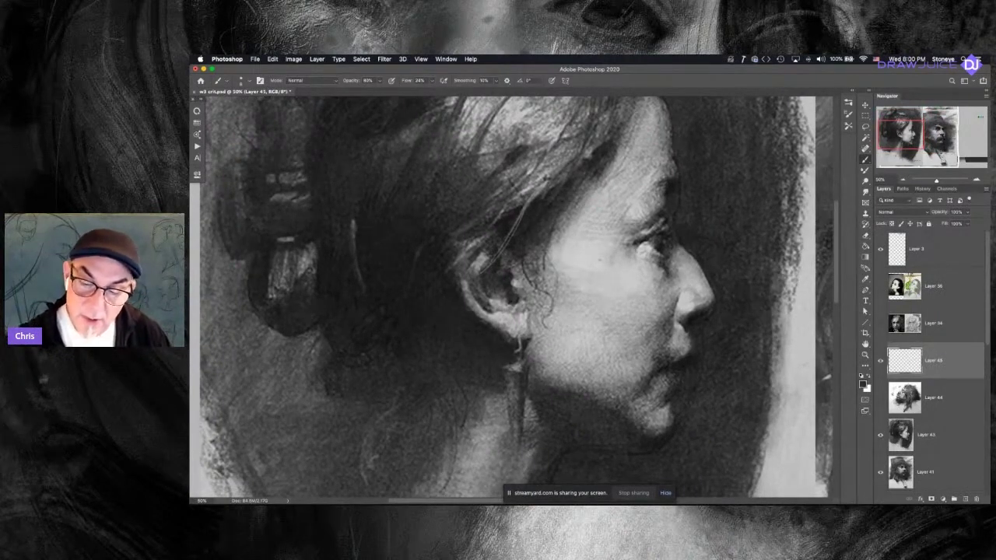
pyautogui.moveTo(562, 265)
pyautogui.mouseDown()
pyautogui.moveTo(610, 277)
pyautogui.moveTo(579, 277)
pyautogui.mouseUp()
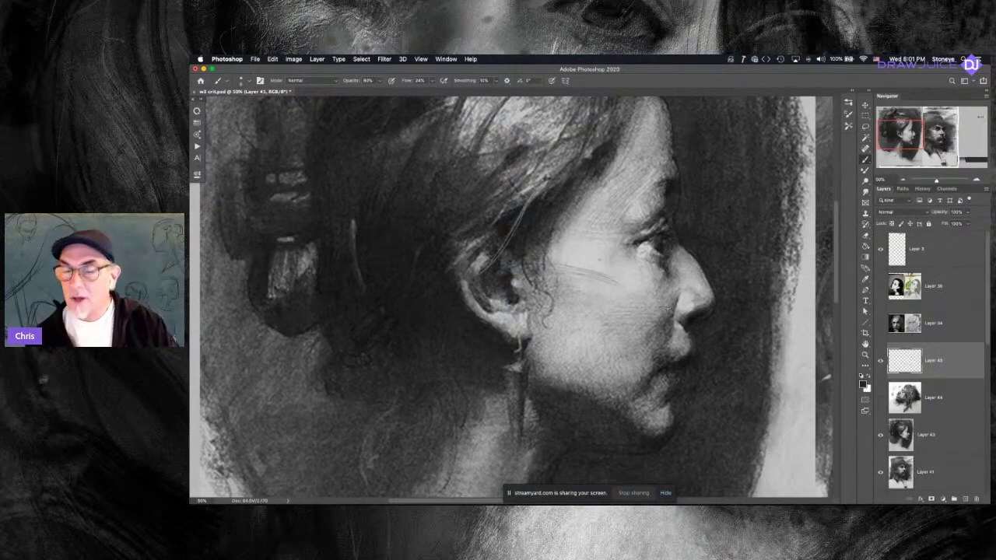
# - Add fine diagonal hatching strokes over the woman's lower cheek and jaw
pyautogui.moveTo(686, 230)
pyautogui.mouseDown()
pyautogui.moveTo(548, 356)
pyautogui.moveTo(644, 396)
pyautogui.mouseUp()
pyautogui.press('super+z')
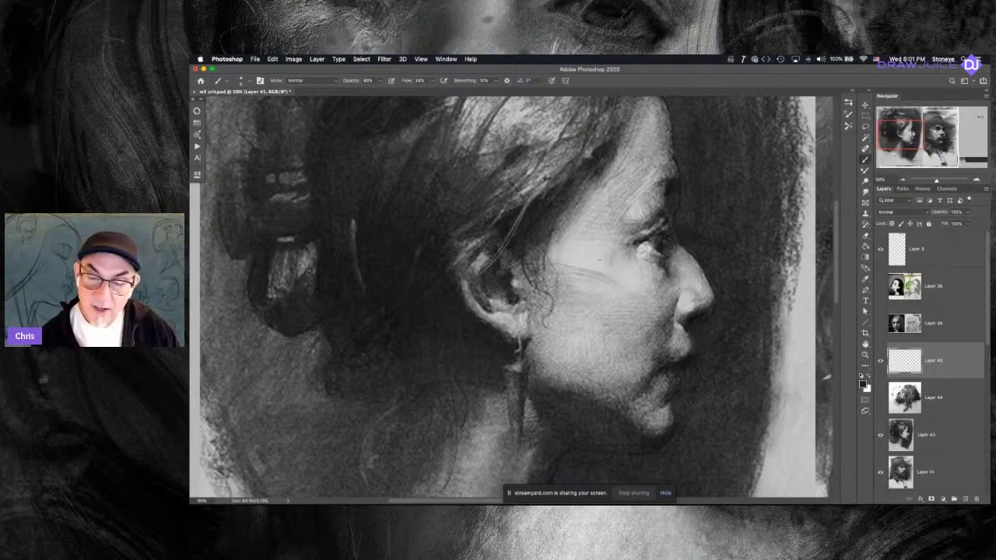
pyautogui.press('cmd+z')
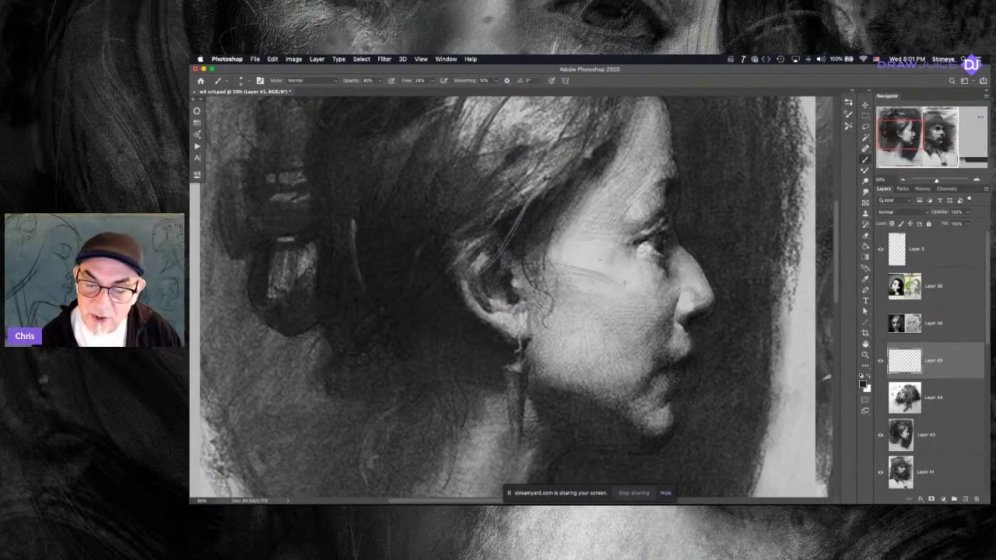
pyautogui.moveTo(545, 395); pyautogui.dragTo(551, 402)
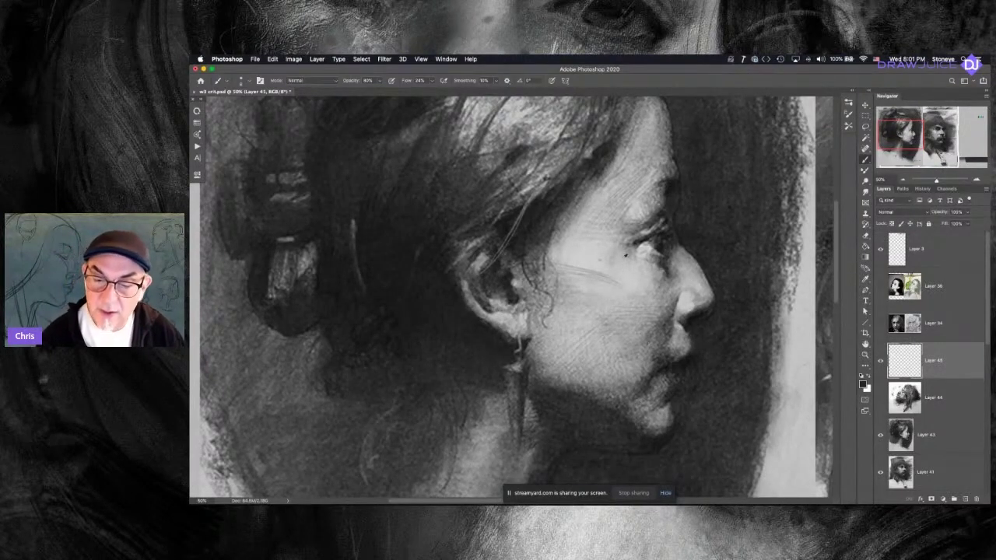
# - Try circling the shadow area beneath the woman's jaw with loose light oval lines
pyautogui.keyDown('alt'); pyautogui.click(596, 254); pyautogui.keyUp('alt')
pyautogui.moveTo(539, 377)
pyautogui.mouseDown()
pyautogui.moveTo(526, 390)
pyautogui.moveTo(659, 438)
pyautogui.mouseUp()
pyautogui.moveTo(528, 409); pyautogui.dragTo(643, 421)
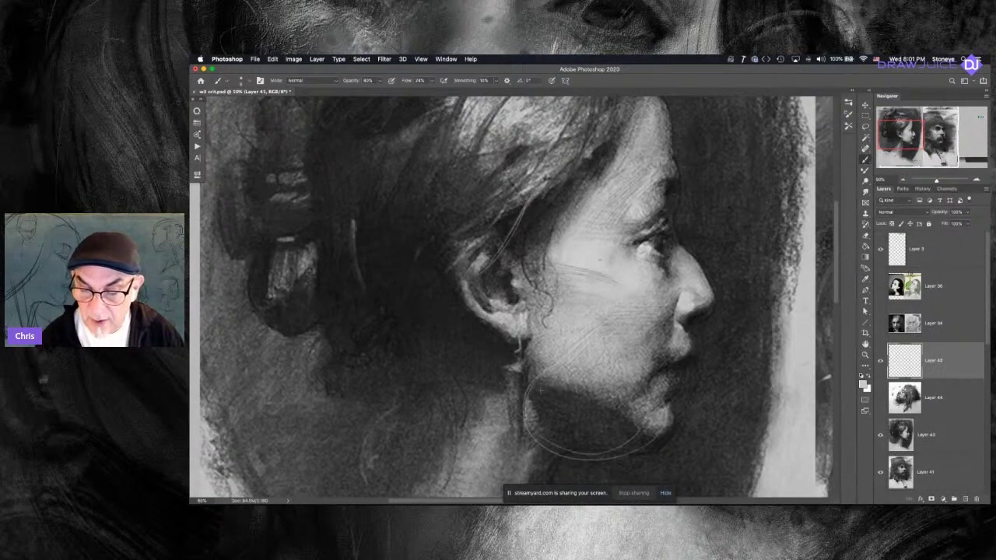
pyautogui.moveTo(540, 391); pyautogui.dragTo(653, 436)
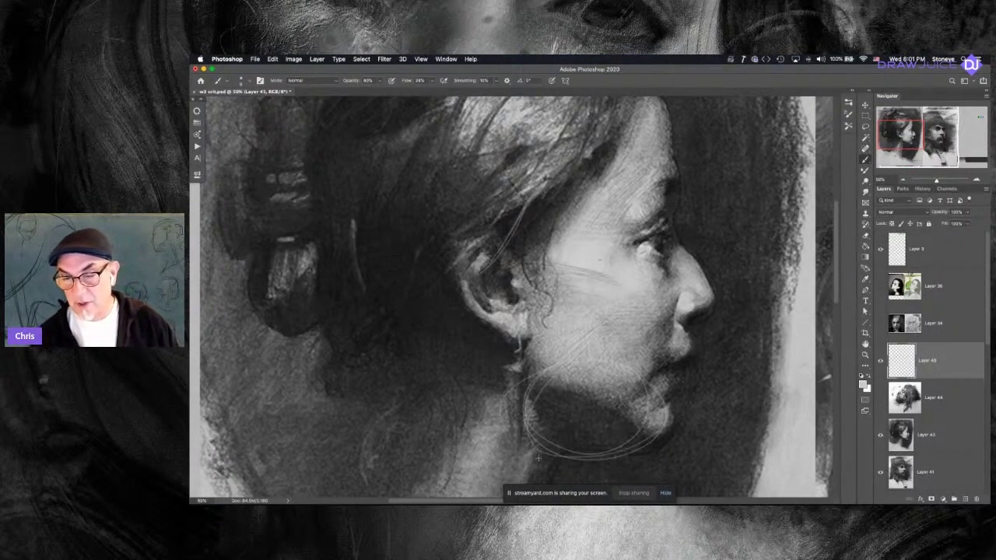
pyautogui.press('super+z')
pyautogui.press('super+z')
pyautogui.press('super+z')
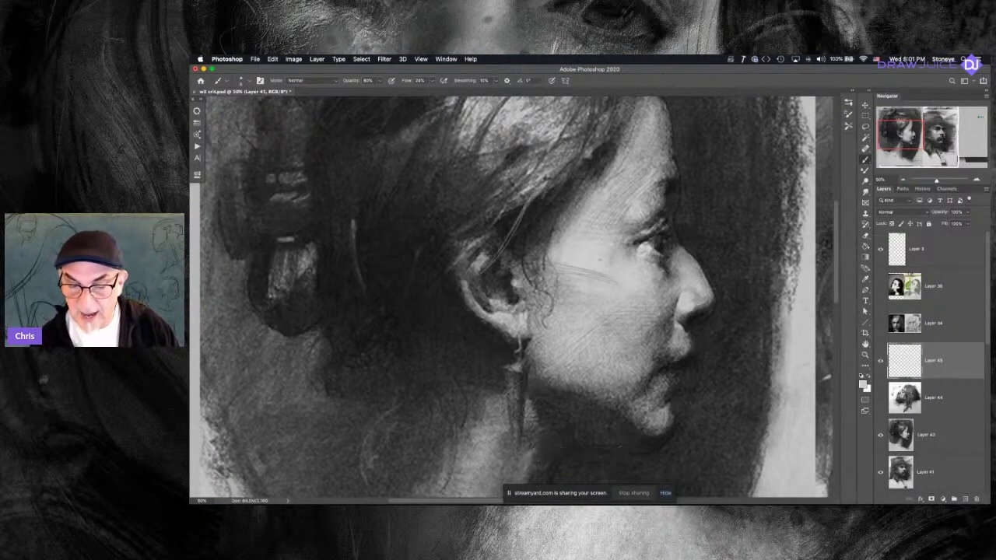
# - Hide the drawing layer and the woman's portrait layer, leaving the moustached man's portrait on view
pyautogui.moveTo(647, 334); pyautogui.dragTo(616, 378)
pyautogui.press('super+minus')
pyautogui.press('super+minus')
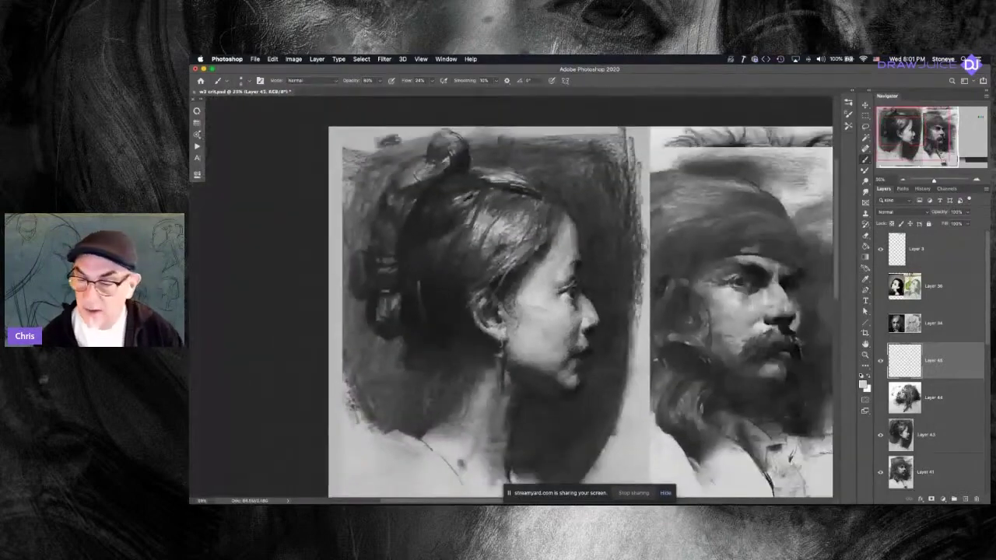
pyautogui.moveTo(693, 356); pyautogui.dragTo(606, 304)
pyautogui.click(883, 362)
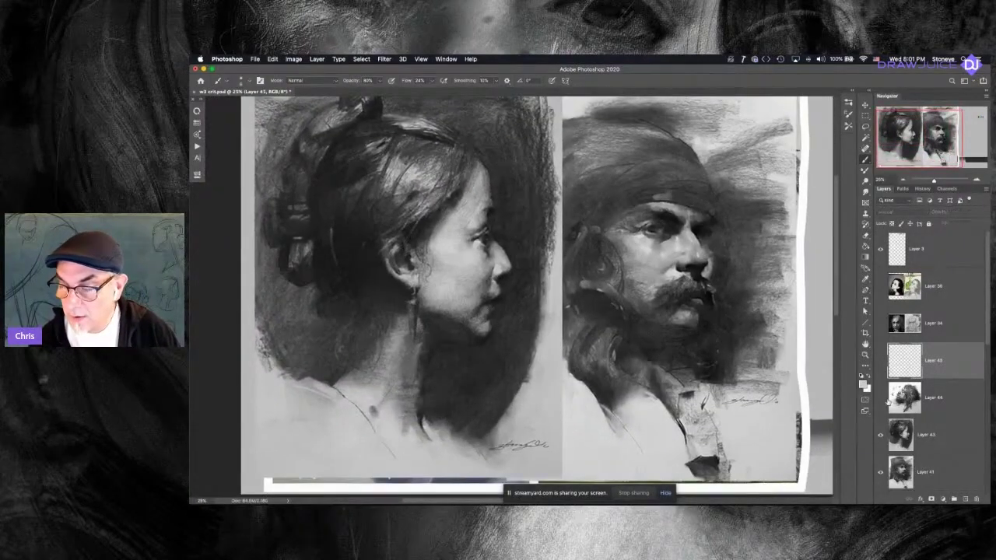
pyautogui.click(880, 435)
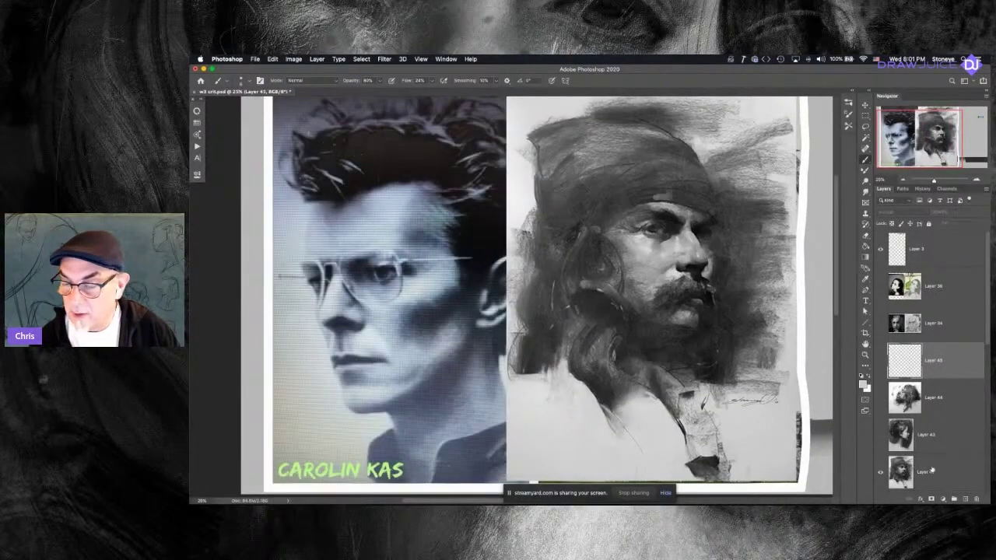
# - Examine the moustached man's charcoal portrait up close and as a whole
pyautogui.press('super+plus')
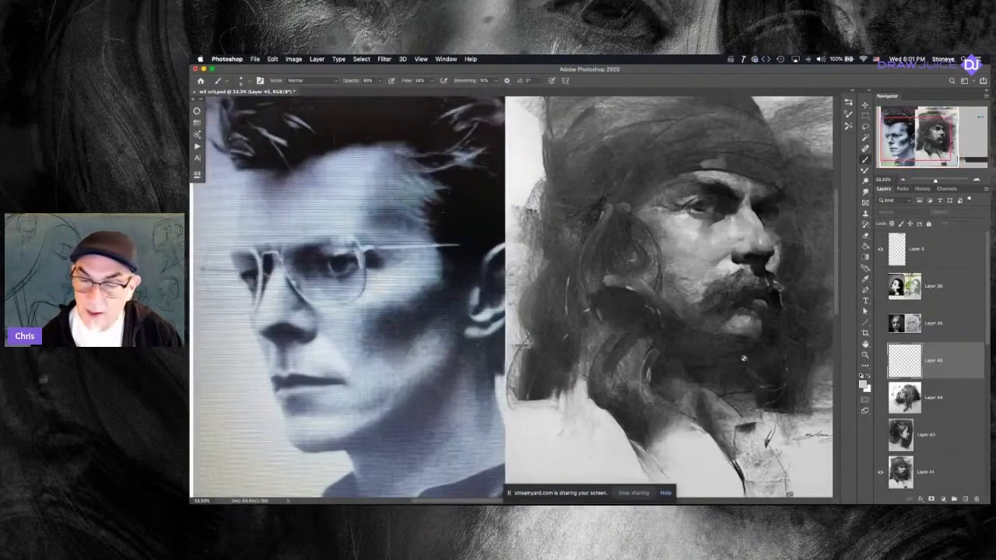
pyautogui.moveTo(743, 358); pyautogui.dragTo(525, 356)
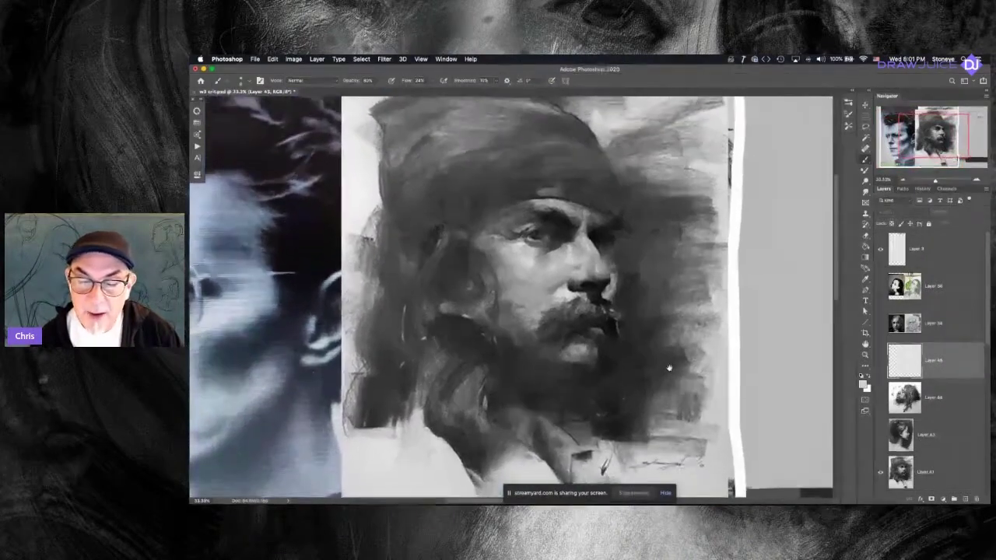
pyautogui.moveTo(668, 365); pyautogui.dragTo(672, 382)
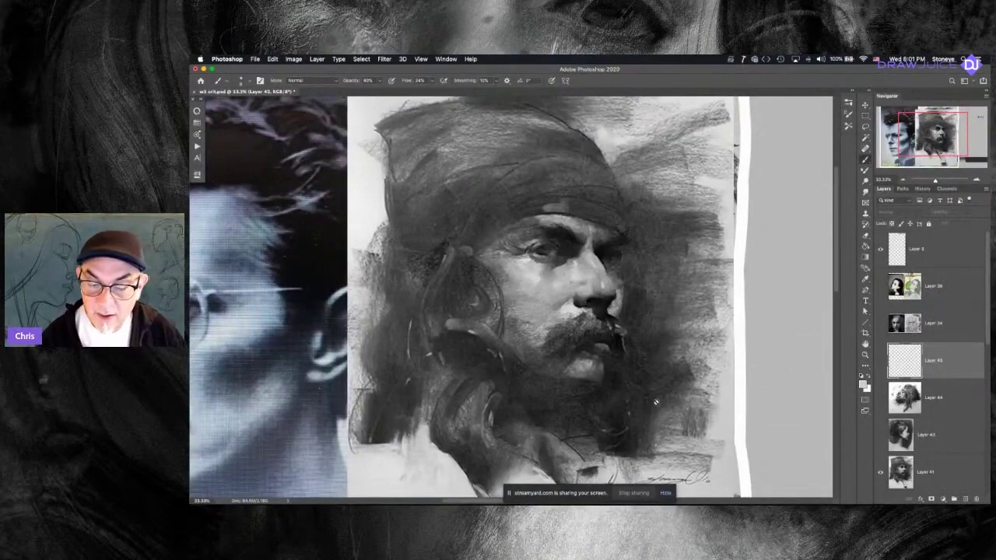
pyautogui.moveTo(686, 375); pyautogui.dragTo(683, 369)
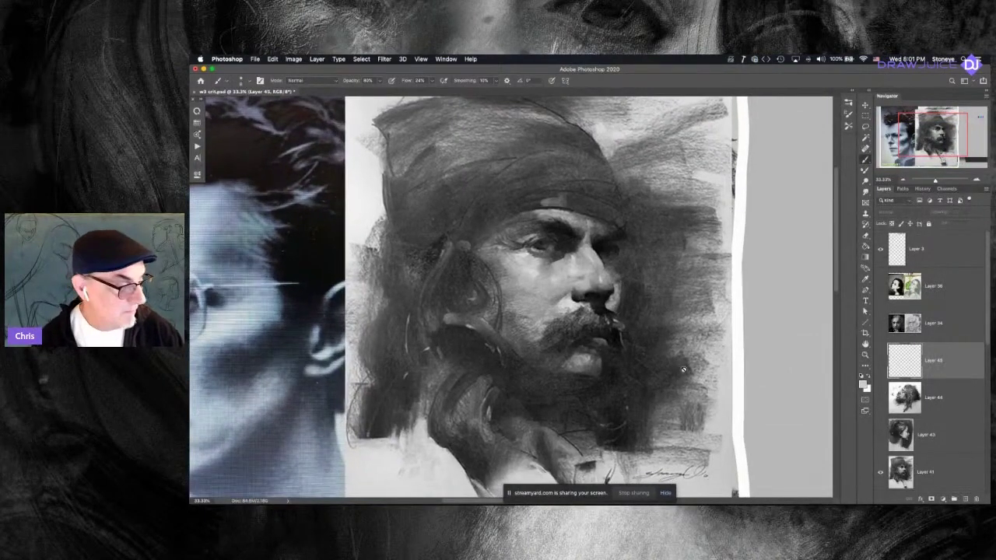
pyautogui.press('z')
pyautogui.moveTo(626, 375)
pyautogui.mouseDown()
pyautogui.moveTo(614, 377)
pyautogui.moveTo(692, 345)
pyautogui.mouseUp()
pyautogui.press('b')
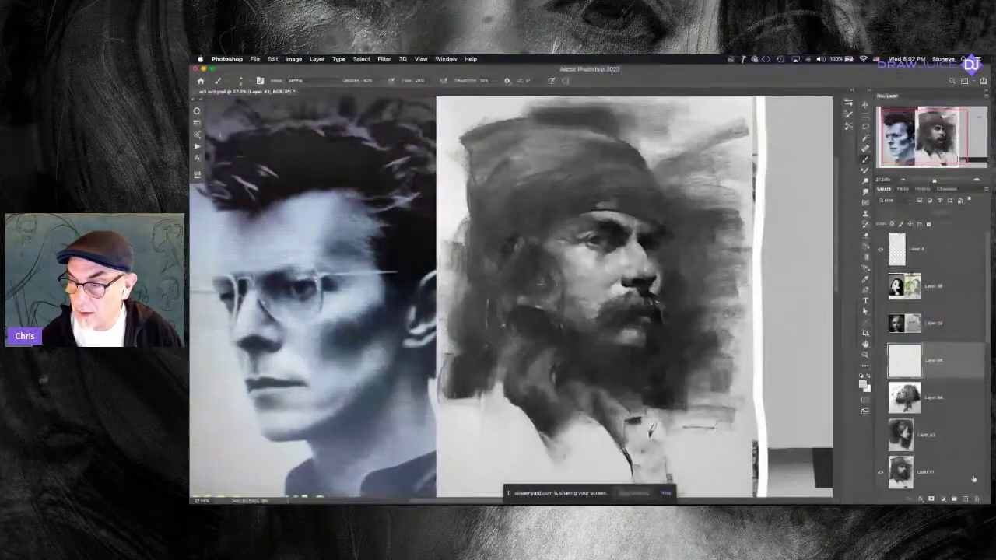
# - Replace the old drawing layer with a new empty one and hatch fine dark strokes over the moustached man's cheek
pyautogui.click(974, 499)
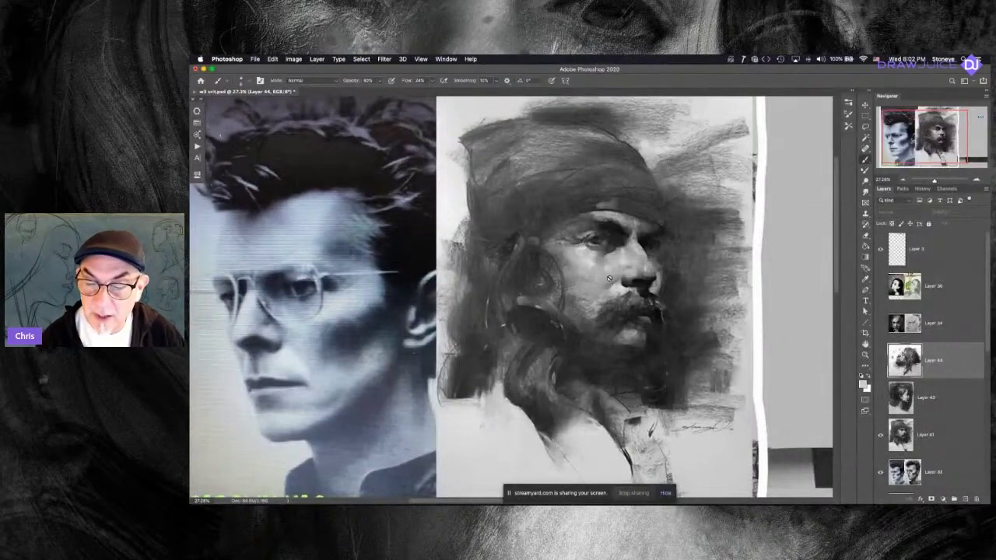
pyautogui.click(966, 499)
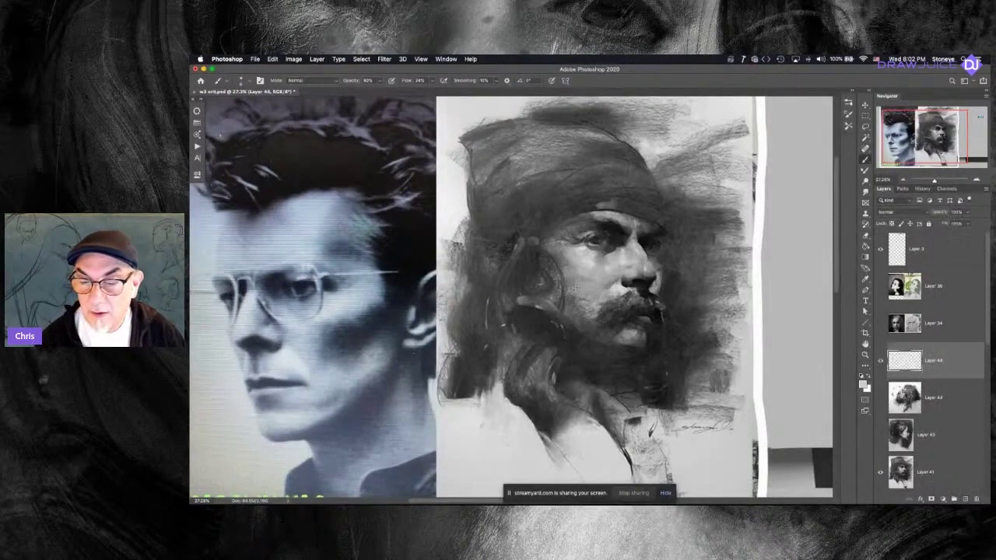
pyautogui.press('super+plus')
pyautogui.press('super+plus')
pyautogui.press('super+plus')
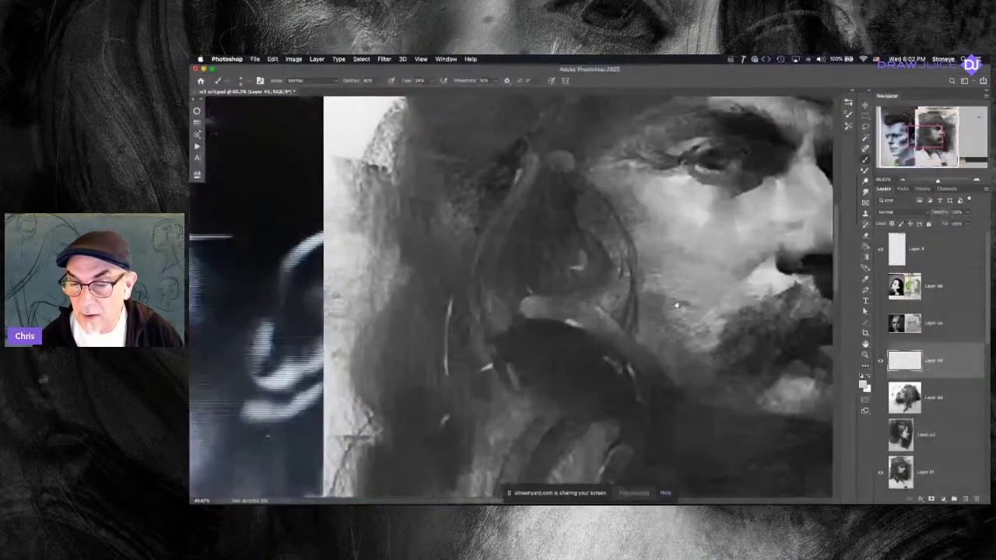
pyautogui.moveTo(677, 304); pyautogui.dragTo(537, 309)
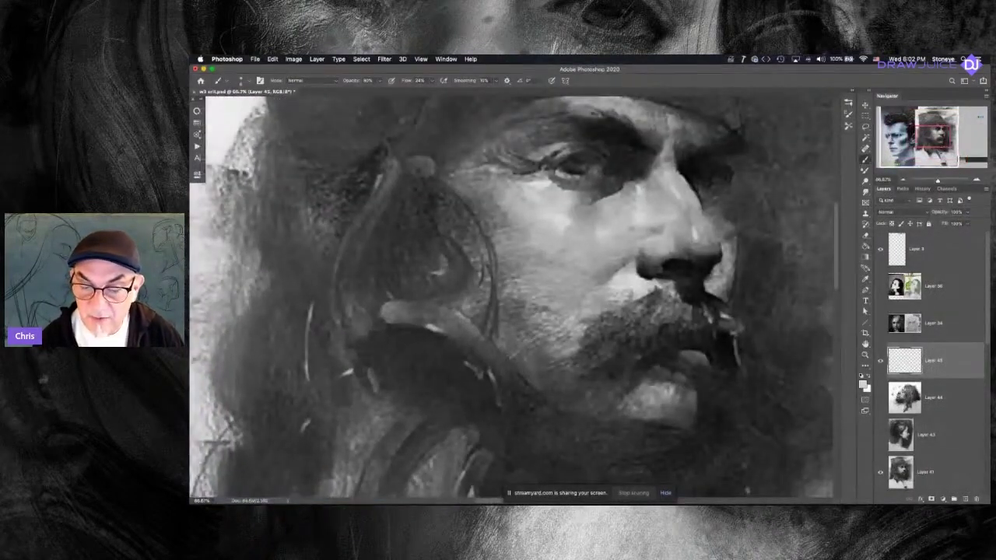
pyautogui.keyDown('alt'); pyautogui.click(671, 263); pyautogui.keyUp('alt')
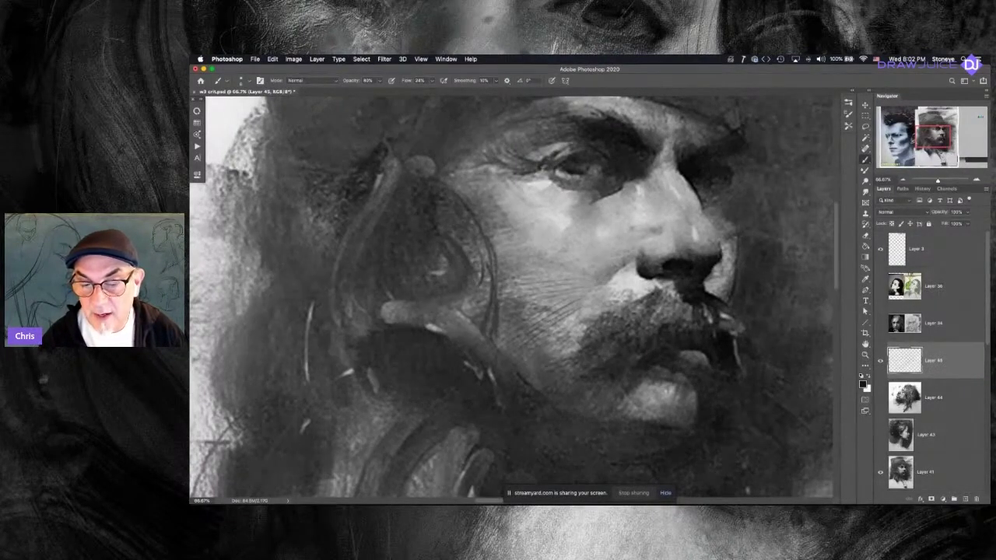
pyautogui.press('super+z')
pyautogui.press('super+z')
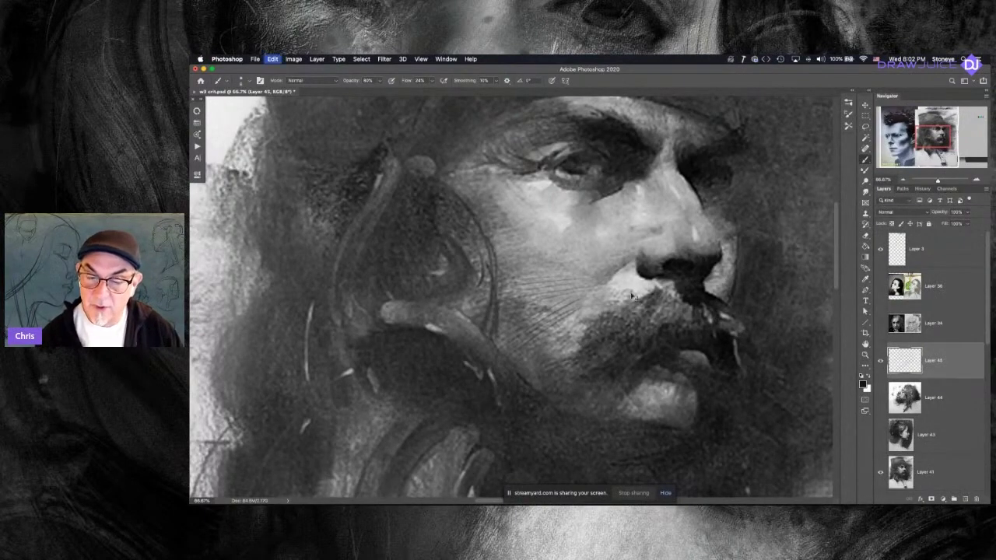
# - Hide the cheek hatching layer, add a fresh drawing layer, and set the brush colour to bright green
pyautogui.click(881, 360)
pyautogui.click(966, 499)
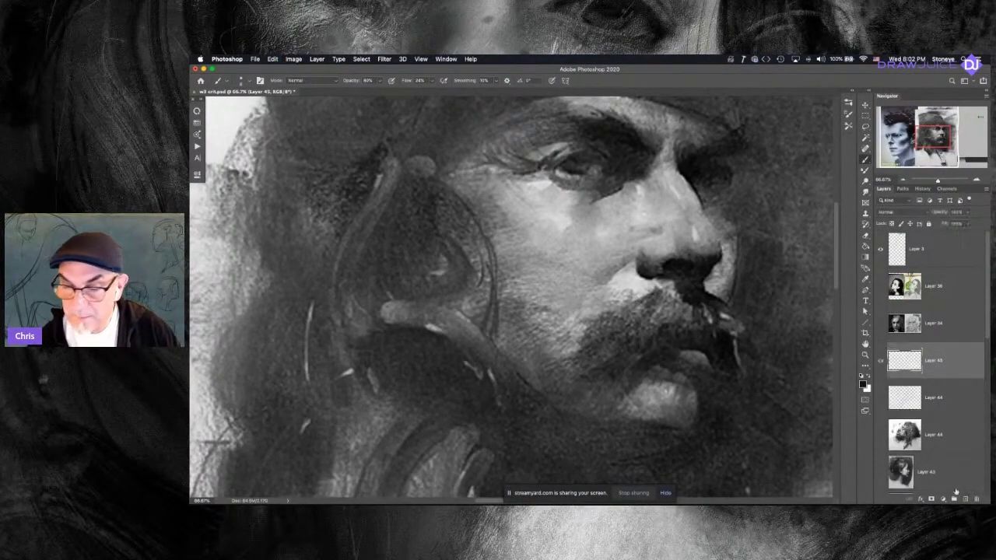
pyautogui.scroll(-2, 645, 296)
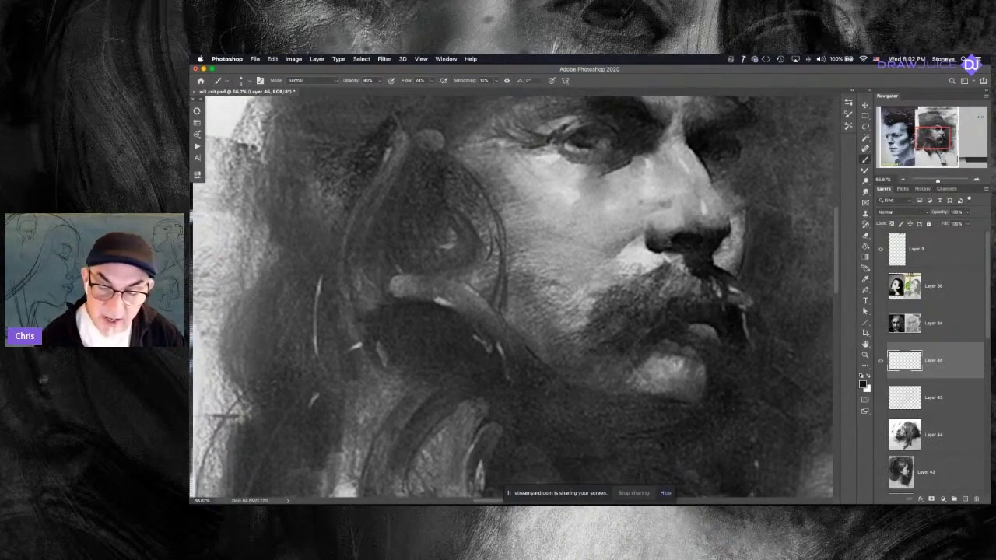
pyautogui.moveTo(612, 353); pyautogui.dragTo(672, 314)
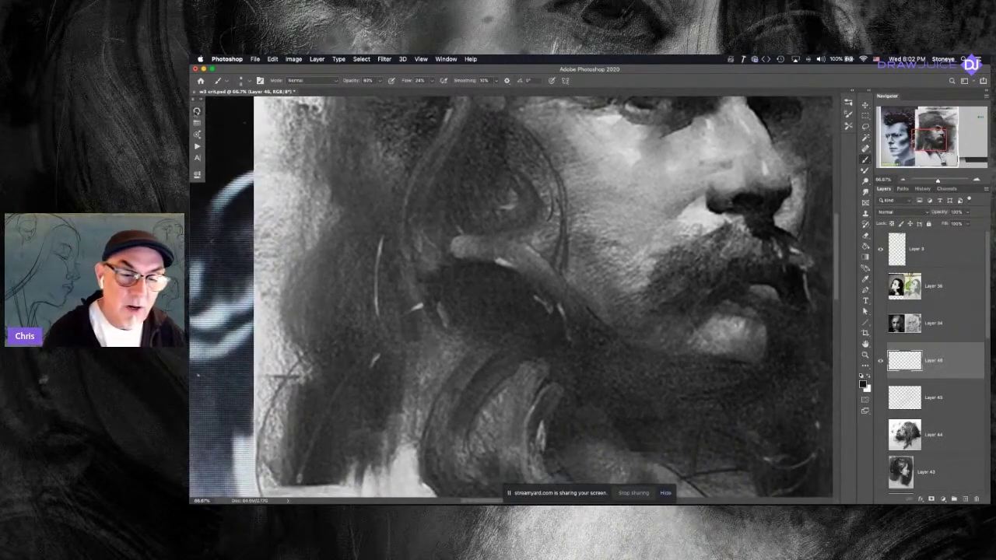
pyautogui.click(197, 111)
pyautogui.click(285, 130)
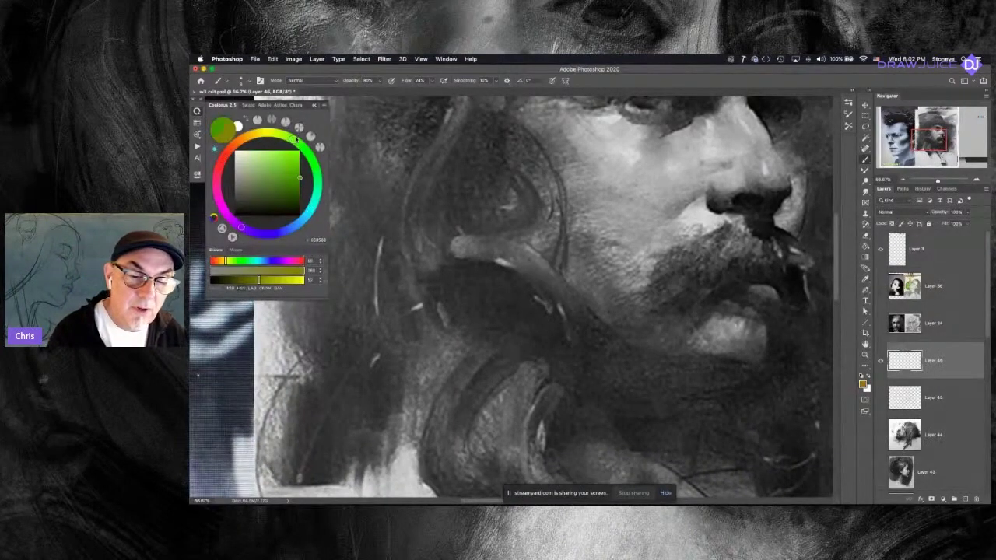
# - Try looping green lines around the soft hair shape beside the cheek and the wavy lock beneath it
pyautogui.moveTo(502, 201)
pyautogui.mouseDown()
pyautogui.moveTo(591, 323)
pyautogui.moveTo(448, 204)
pyautogui.mouseUp()
pyautogui.press('super+z')
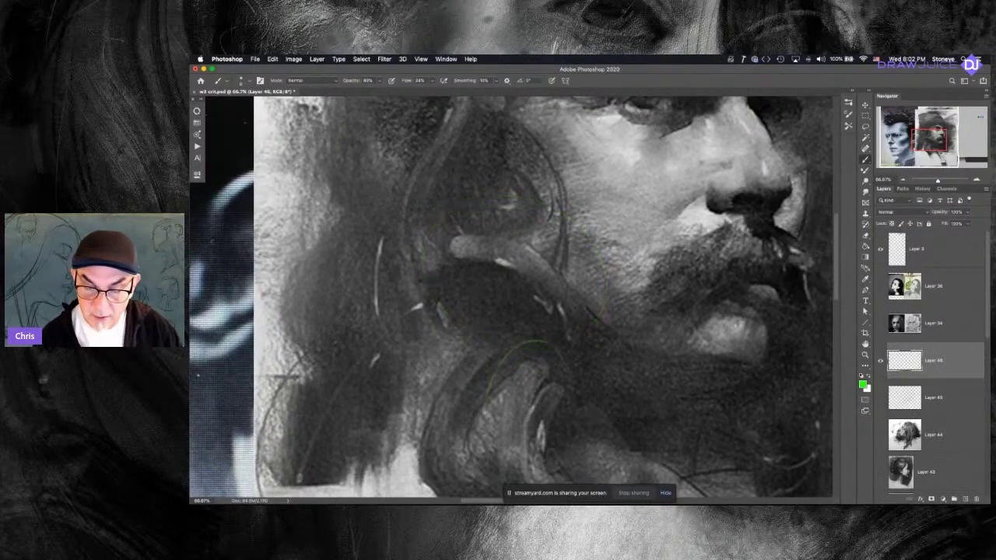
pyautogui.moveTo(615, 355); pyautogui.dragTo(571, 317)
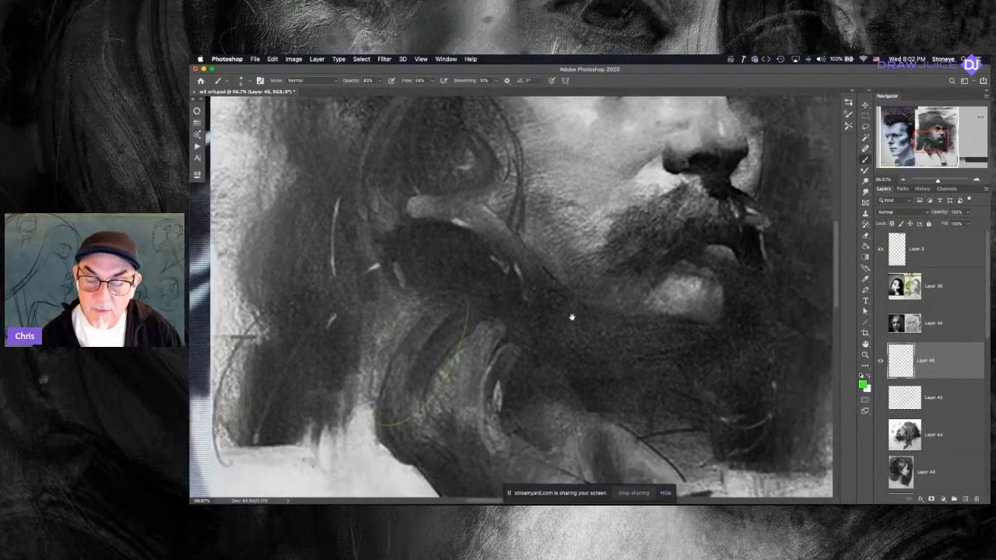
pyautogui.press('super+z')
pyautogui.scroll(5, 642, 366)
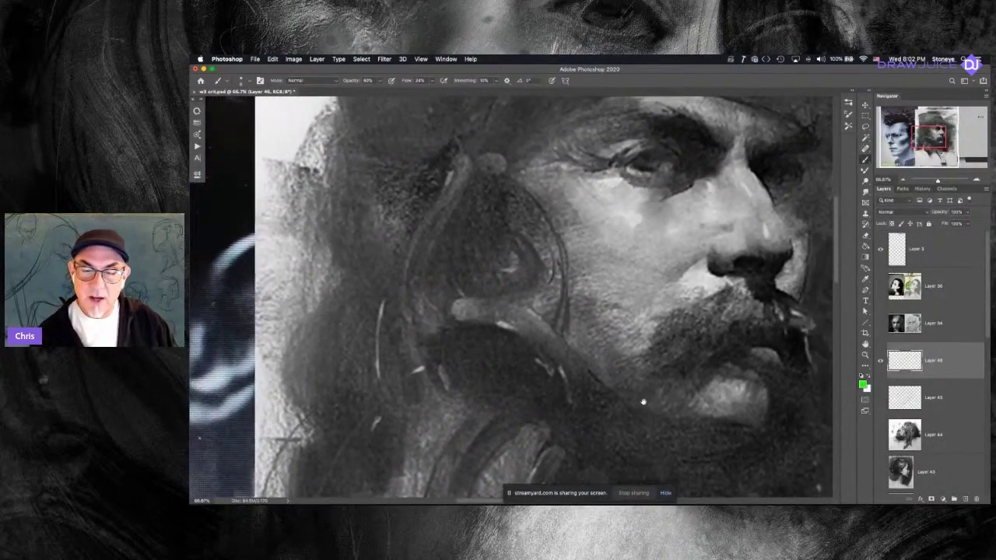
# - Try circling in green the light accent above the ear area and the bright highlight on the band below it
pyautogui.moveTo(643, 402)
pyautogui.mouseDown()
pyautogui.moveTo(656, 362)
pyautogui.moveTo(643, 368)
pyautogui.moveTo(685, 350)
pyautogui.mouseUp()
pyautogui.moveTo(448, 146)
pyautogui.mouseDown()
pyautogui.moveTo(393, 278)
pyautogui.moveTo(465, 195)
pyautogui.moveTo(458, 140)
pyautogui.moveTo(468, 185)
pyautogui.mouseUp()
pyautogui.press('super+z')
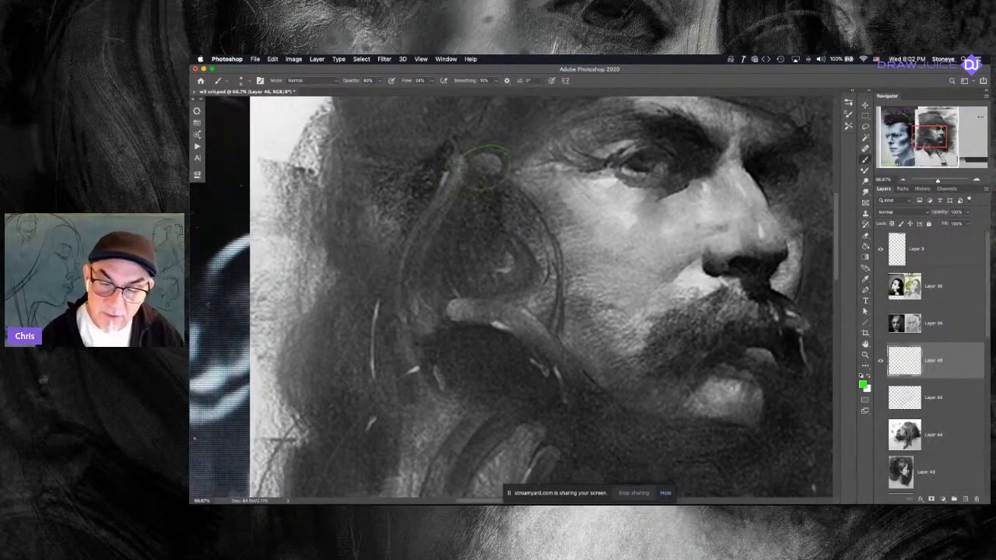
pyautogui.scroll(-5, 487, 164)
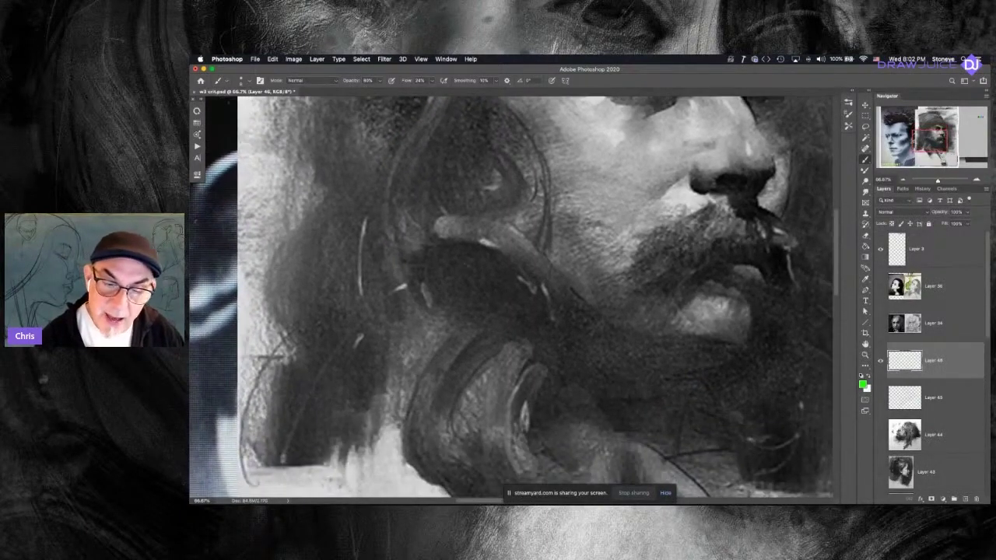
pyautogui.moveTo(484, 229); pyautogui.dragTo(493, 230)
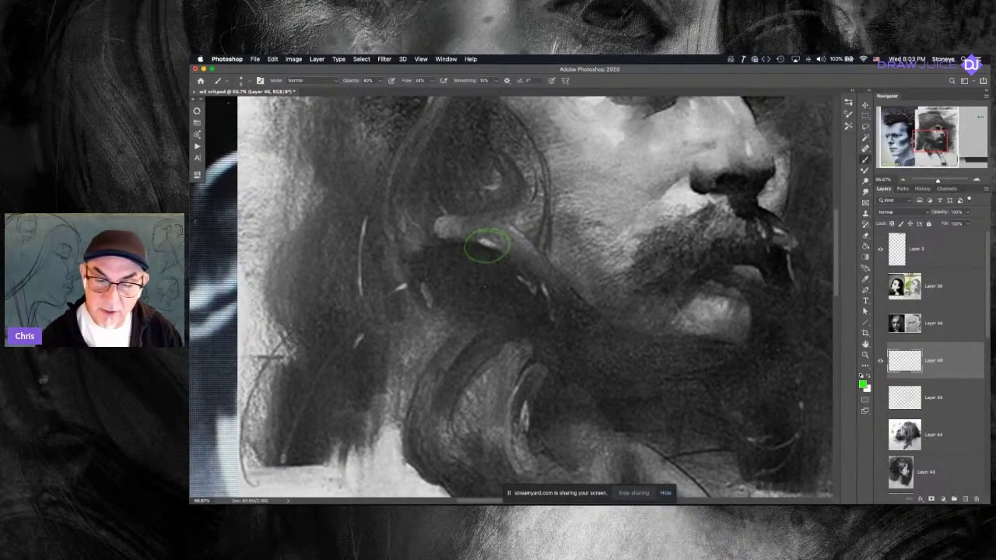
pyautogui.press('super+z')
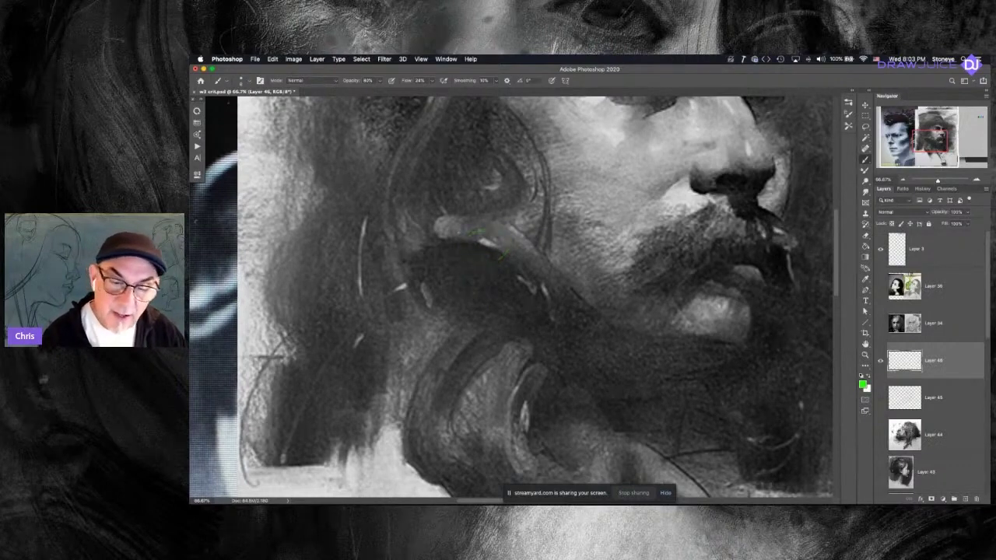
# - Circle the thin vertical light hair strand with a green oval and try marking the smaller accents around it
pyautogui.moveTo(373, 212)
pyautogui.mouseDown()
pyautogui.moveTo(352, 208)
pyautogui.moveTo(377, 220)
pyautogui.mouseUp()
pyautogui.moveTo(383, 303); pyautogui.dragTo(402, 306)
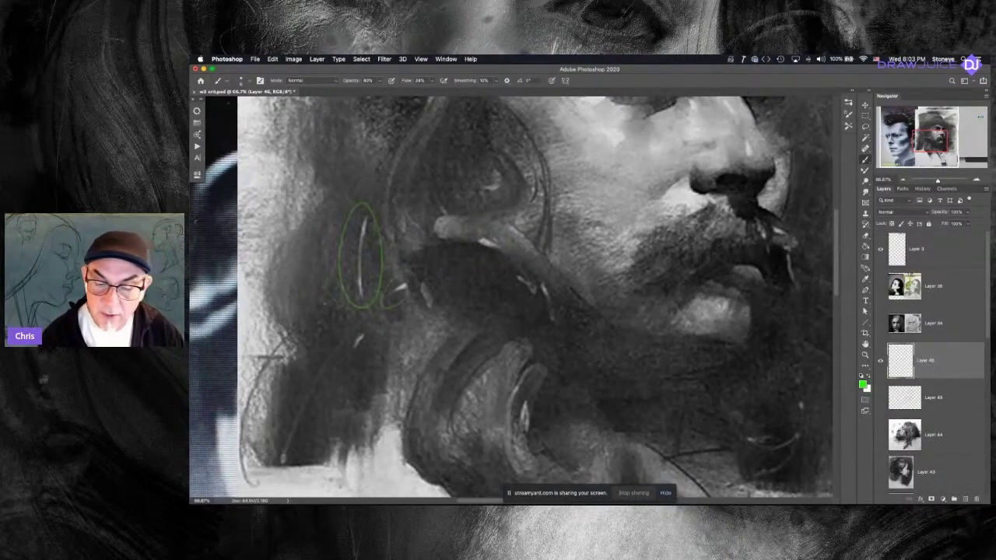
pyautogui.press('super+z')
pyautogui.moveTo(526, 417); pyautogui.dragTo(537, 437)
pyautogui.press('super+z')
pyautogui.press('super+z')
pyautogui.moveTo(298, 459); pyautogui.dragTo(342, 352)
pyautogui.press('super+z')
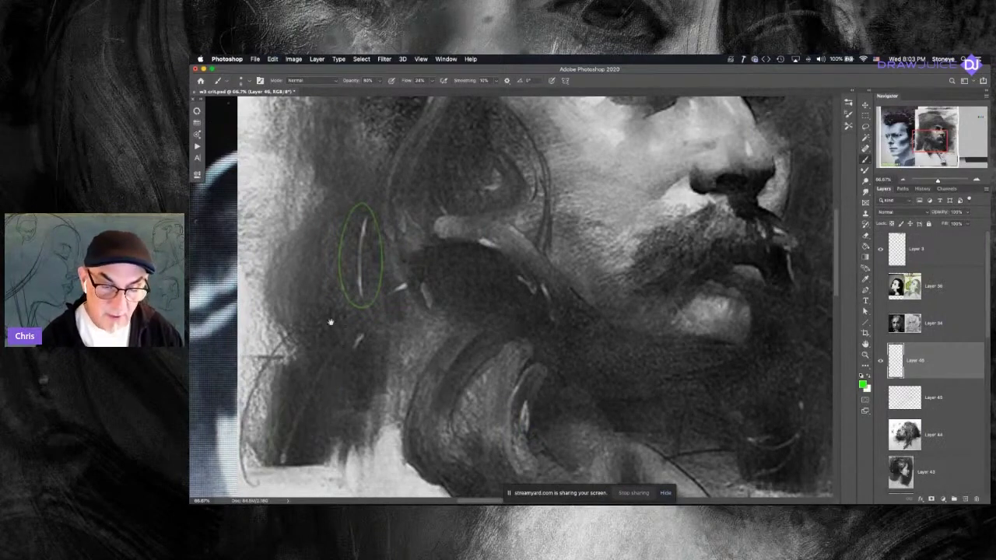
# - Try outlining in green the sketchy lower edge of the hair and the long curved strand inside the dark mass
pyautogui.moveTo(406, 352); pyautogui.dragTo(505, 267)
pyautogui.moveTo(406, 231)
pyautogui.mouseDown()
pyautogui.moveTo(390, 312)
pyautogui.moveTo(347, 397)
pyautogui.moveTo(408, 233)
pyautogui.mouseUp()
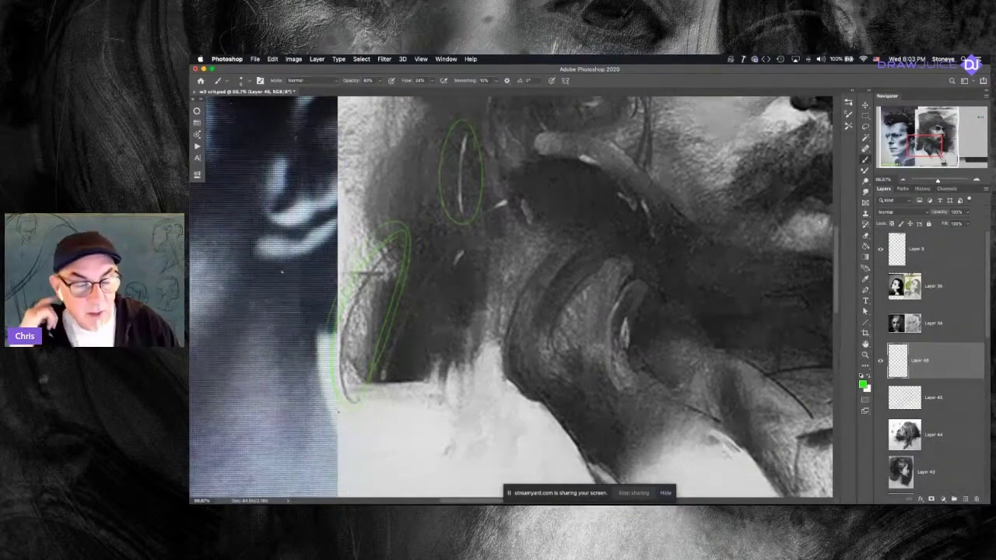
pyautogui.press('super+z')
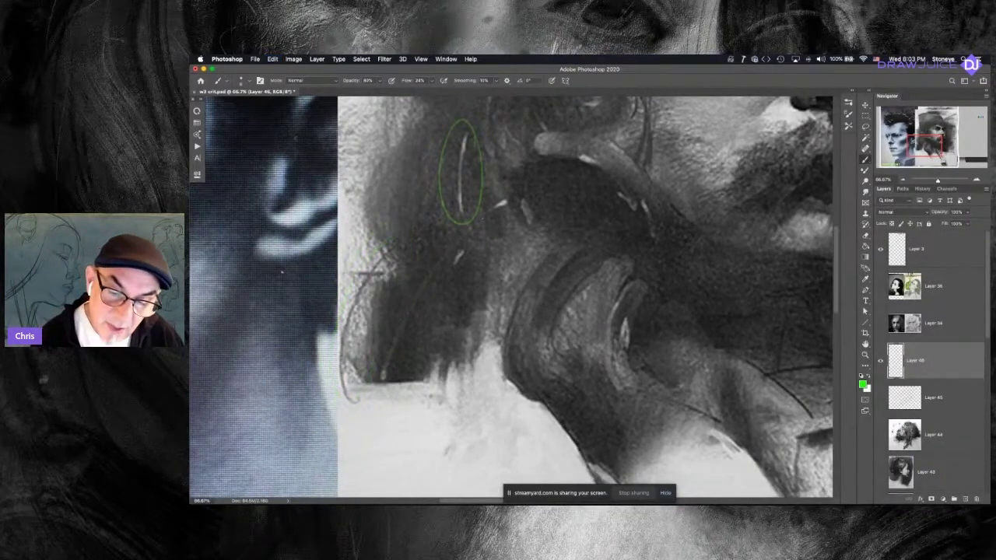
pyautogui.moveTo(459, 233)
pyautogui.mouseDown()
pyautogui.moveTo(404, 311)
pyautogui.moveTo(420, 311)
pyautogui.moveTo(498, 206)
pyautogui.moveTo(471, 226)
pyautogui.moveTo(381, 378)
pyautogui.mouseUp()
pyautogui.press('super+z')
pyautogui.press('super+z')
pyautogui.moveTo(563, 326); pyautogui.dragTo(508, 364)
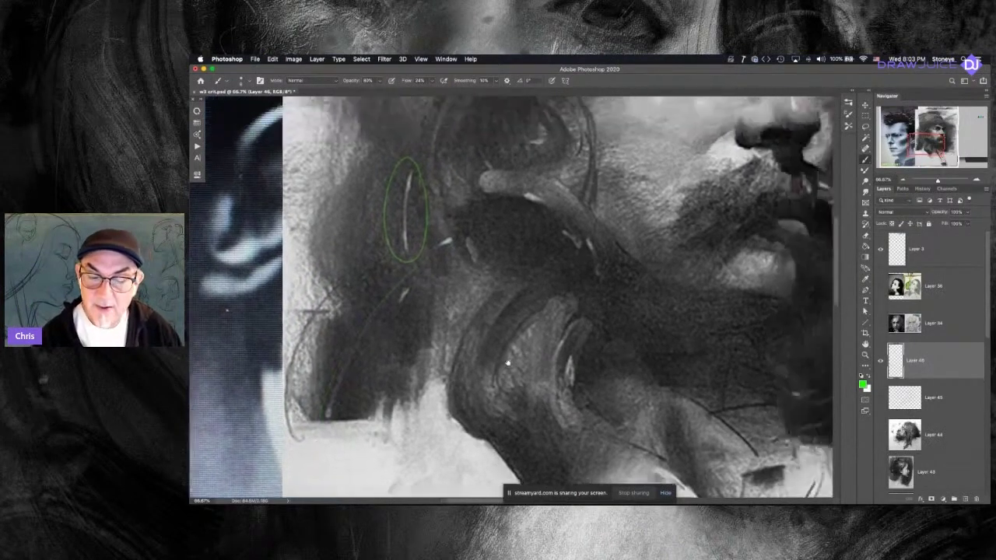
# - Review the whole portrait of the moustached man and clear the green oval from the drawing layer
pyautogui.scroll(5, 508, 363)
pyautogui.hscroll(4, 507, 363)
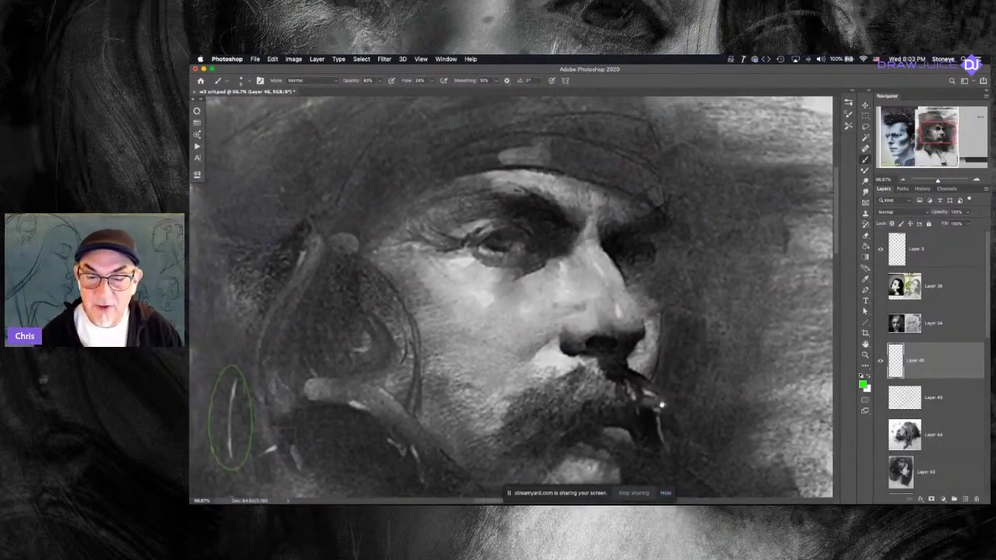
pyautogui.scroll(4, 661, 405)
pyautogui.press('super+minus')
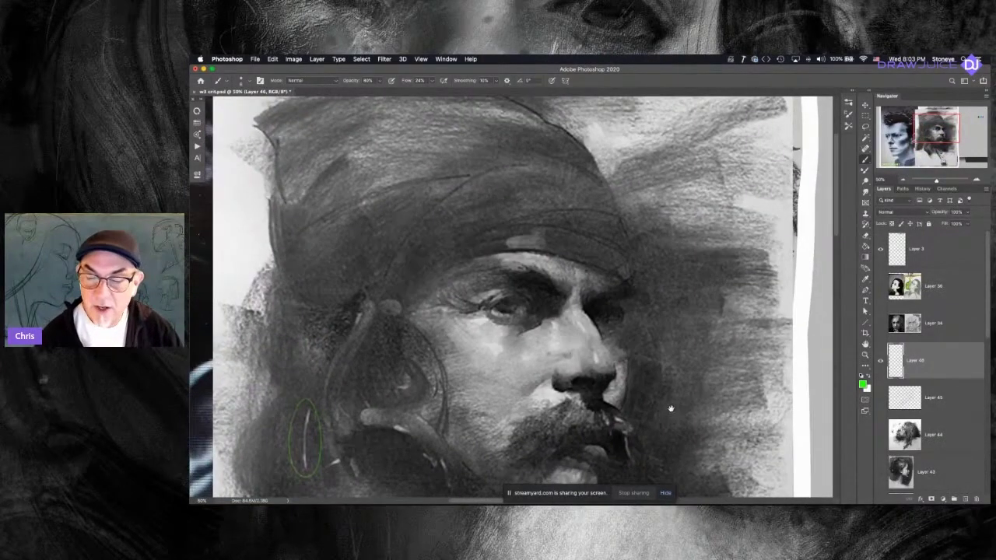
pyautogui.moveTo(671, 409); pyautogui.dragTo(698, 335)
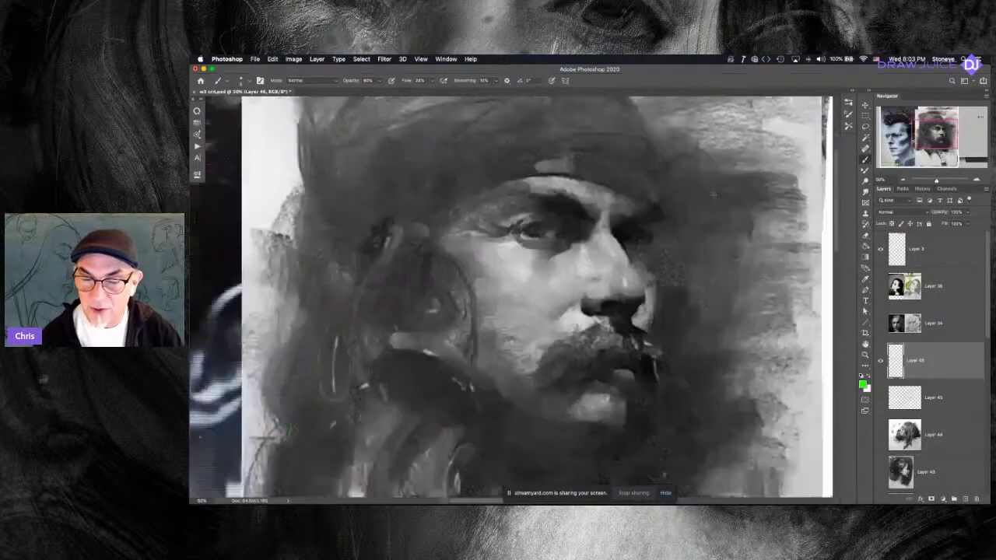
pyautogui.press('super+minus')
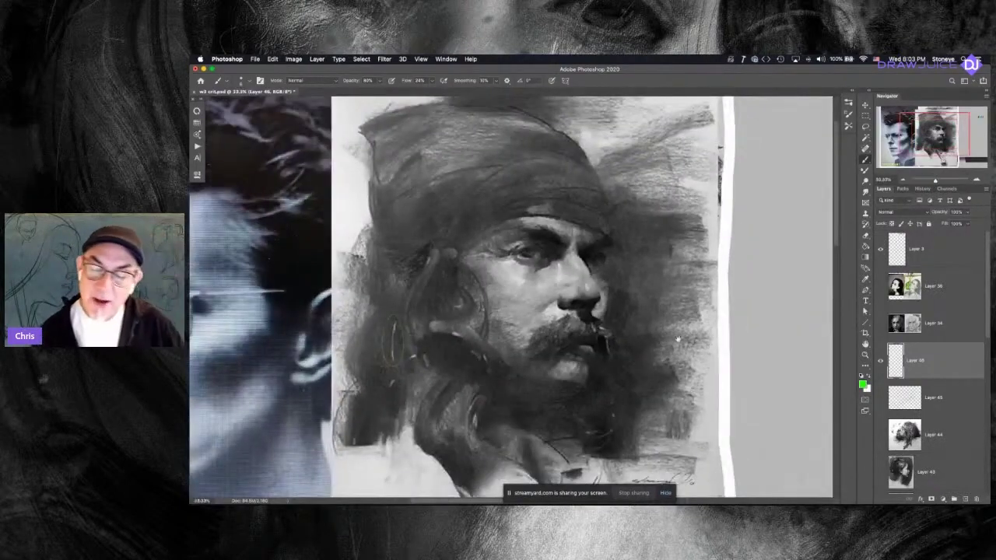
pyautogui.moveTo(654, 335); pyautogui.dragTo(770, 303)
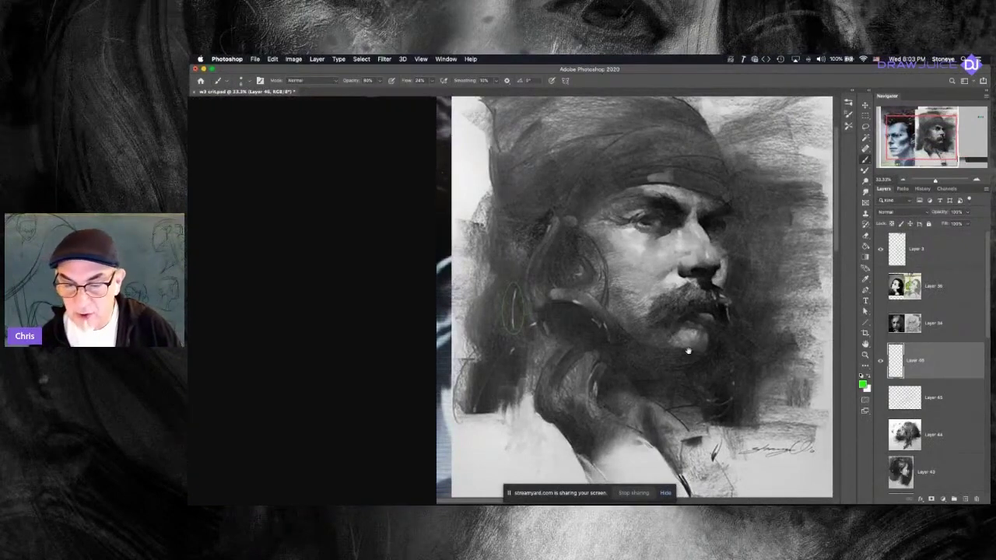
pyautogui.moveTo(689, 350); pyautogui.dragTo(674, 347)
pyautogui.press('Delete')
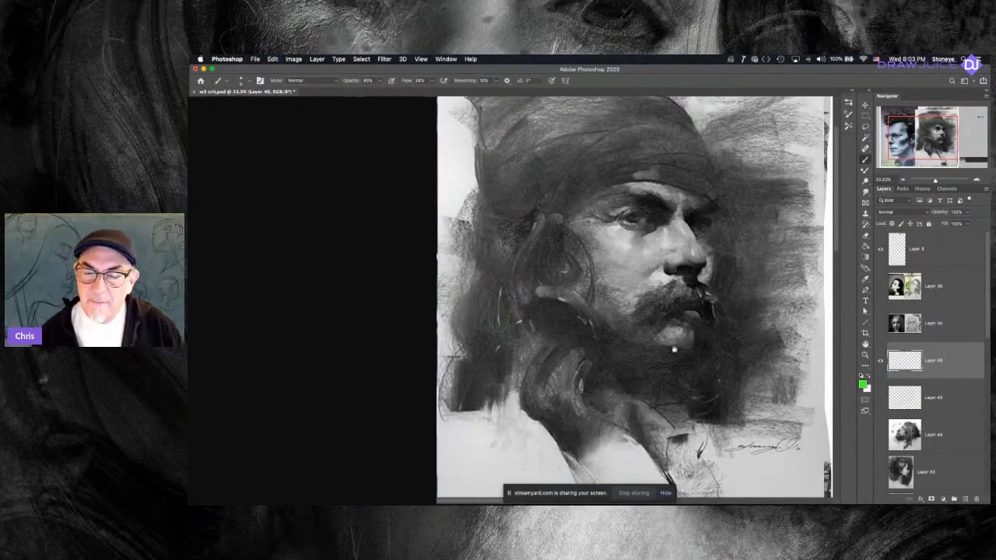
# - Draw large sweeping green arcs over the man's head wrap, brow, back hair and jaw
pyautogui.moveTo(719, 370); pyautogui.dragTo(754, 383)
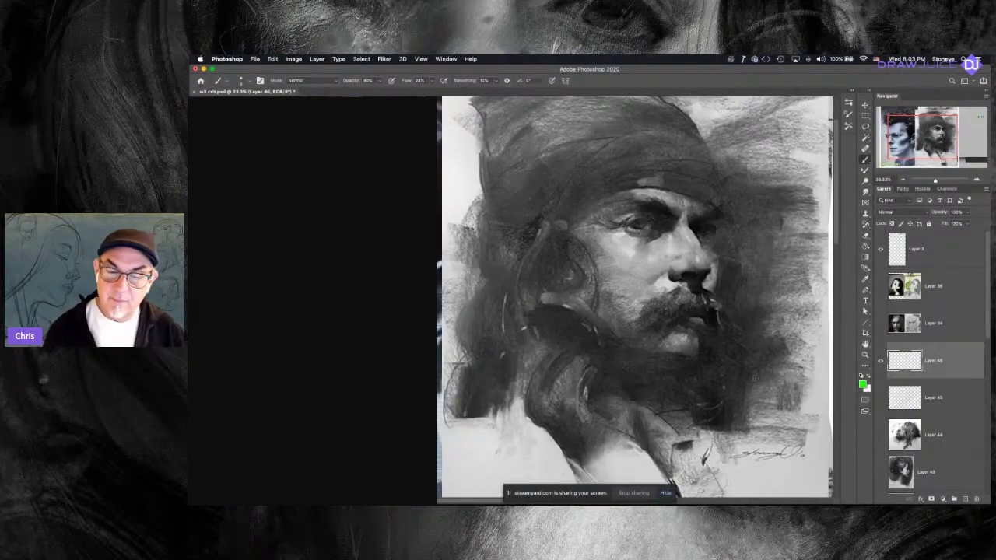
pyautogui.moveTo(733, 382); pyautogui.dragTo(693, 387)
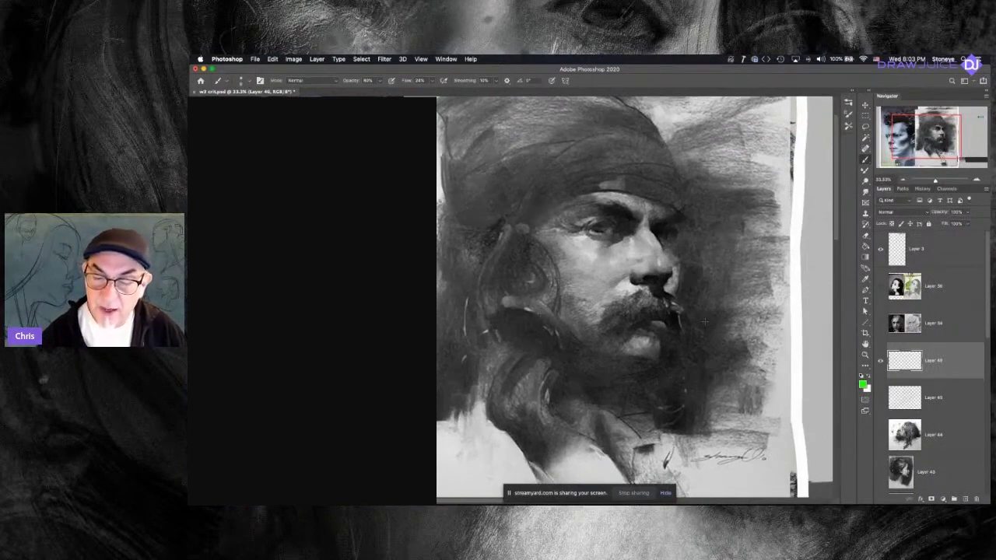
pyautogui.moveTo(709, 353); pyautogui.dragTo(727, 361)
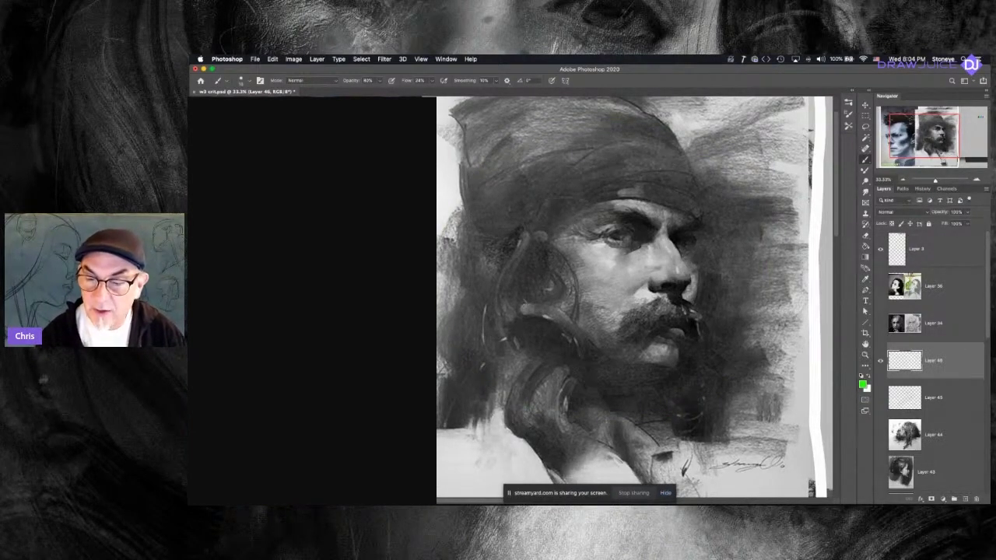
pyautogui.moveTo(520, 213); pyautogui.dragTo(662, 335)
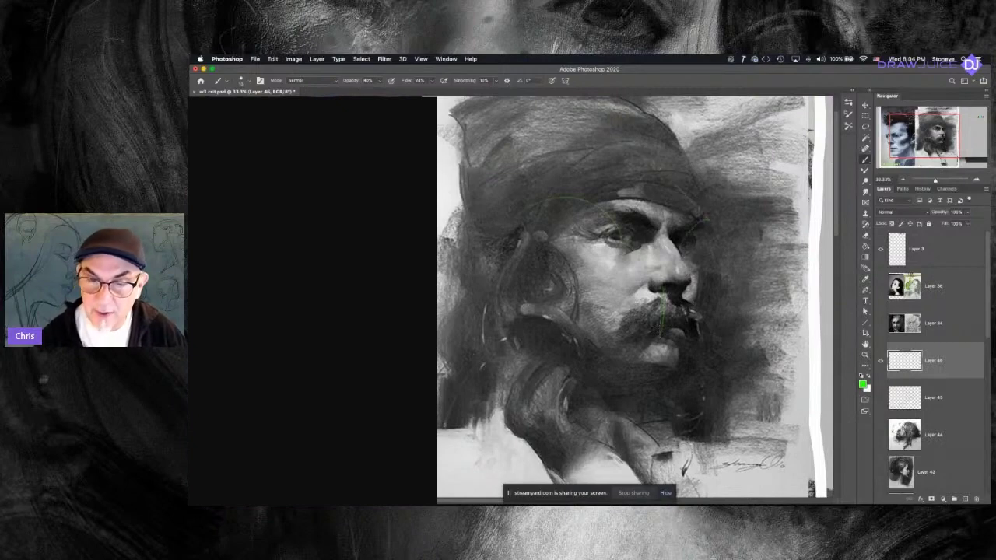
pyautogui.moveTo(460, 253)
pyautogui.mouseDown()
pyautogui.moveTo(529, 366)
pyautogui.moveTo(714, 360)
pyautogui.moveTo(637, 416)
pyautogui.mouseUp()
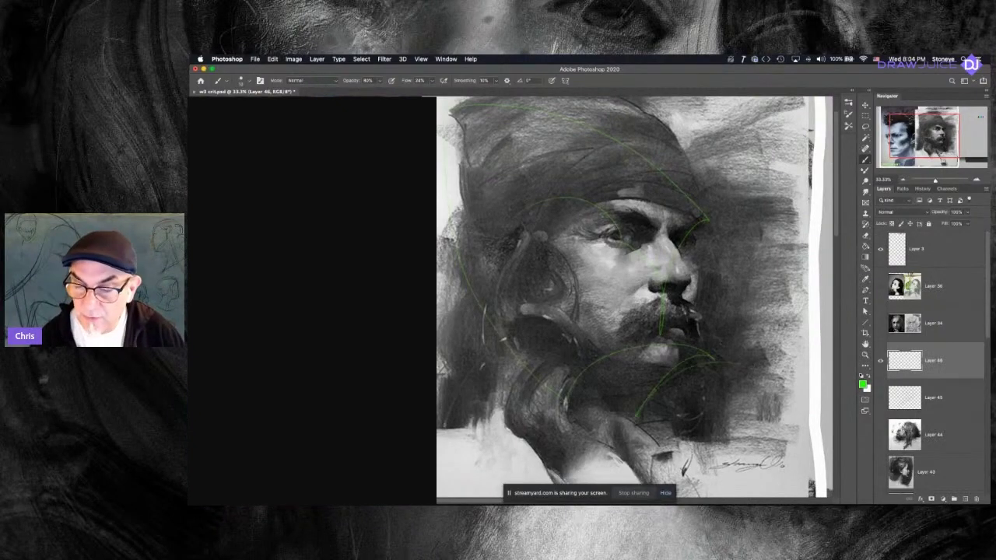
# - Add curved green arcs fanning outward from the chin, mouth, nose and eye line, and undo the last stray marks
pyautogui.moveTo(634, 350); pyautogui.dragTo(753, 366)
pyautogui.moveTo(668, 302); pyautogui.dragTo(733, 315)
pyautogui.moveTo(663, 291); pyautogui.dragTo(713, 284)
pyautogui.moveTo(616, 238); pyautogui.dragTo(709, 227)
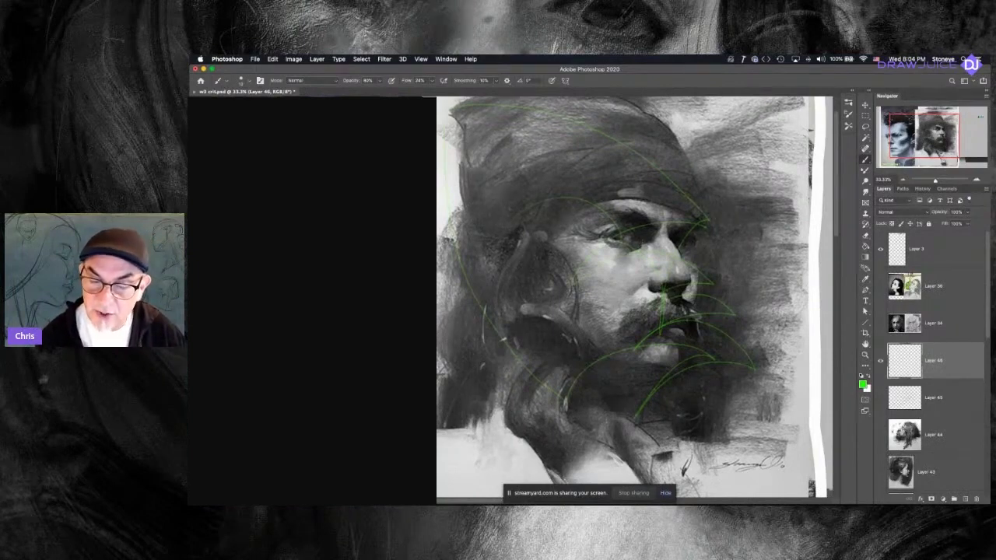
pyautogui.press('super+z')
pyautogui.press('super+z')
pyautogui.press('super+z')
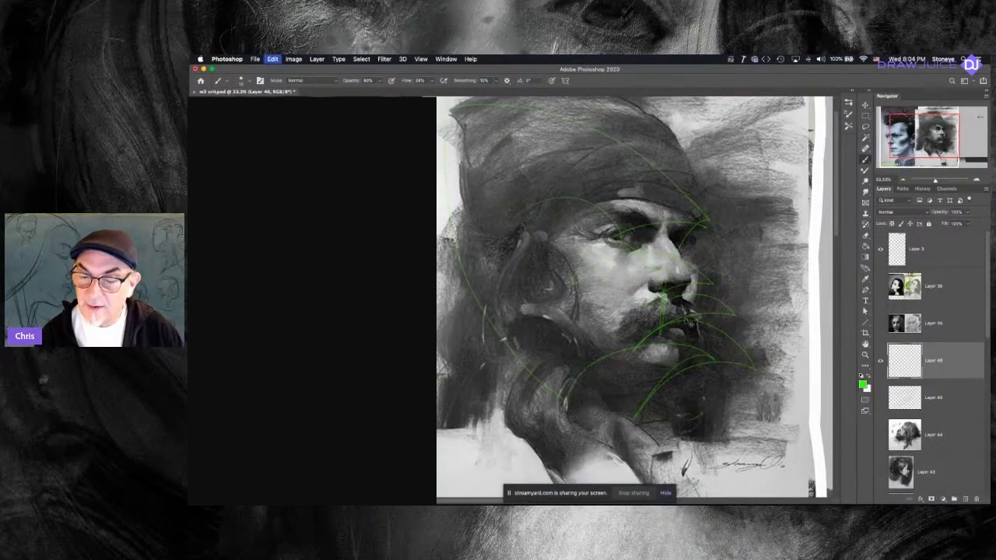
# - Undo the sweeping arcs and try separate green ovals around the man's eyes, nose and moustached mouth
pyautogui.press('super+z')
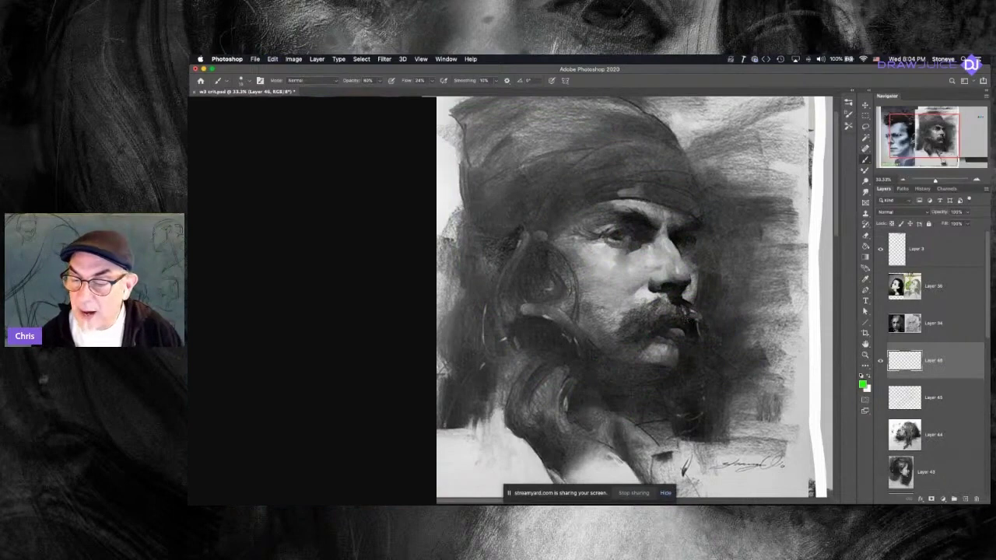
pyautogui.moveTo(607, 199); pyautogui.dragTo(703, 214)
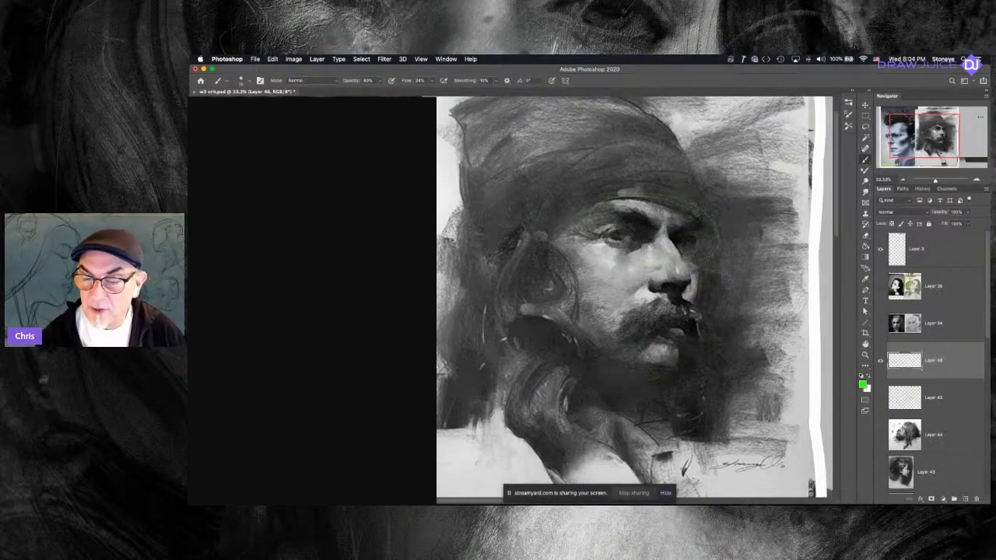
pyautogui.moveTo(686, 260)
pyautogui.mouseDown()
pyautogui.moveTo(674, 303)
pyautogui.moveTo(716, 310)
pyautogui.moveTo(683, 355)
pyautogui.mouseUp()
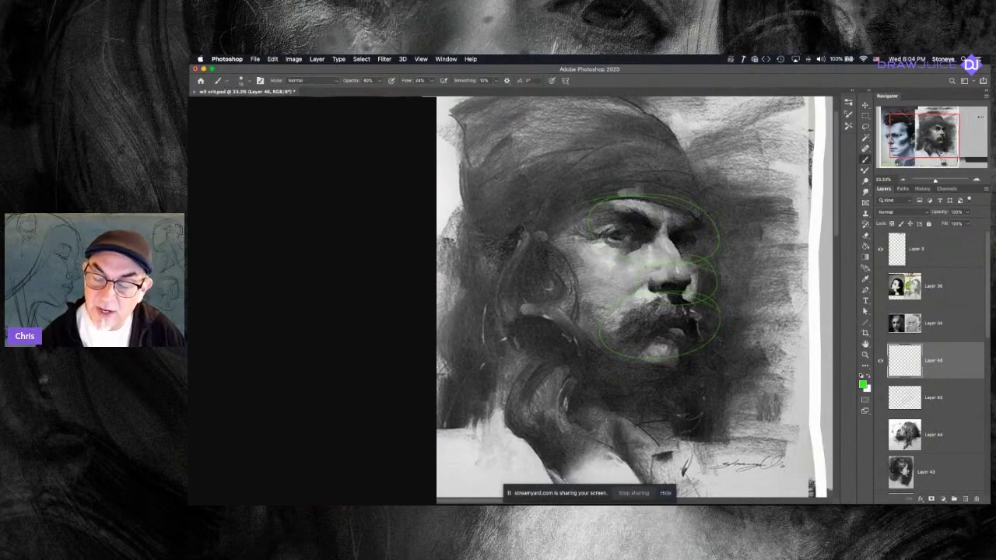
pyautogui.press('super+z')
pyautogui.press('super+z')
pyautogui.press('super+z')
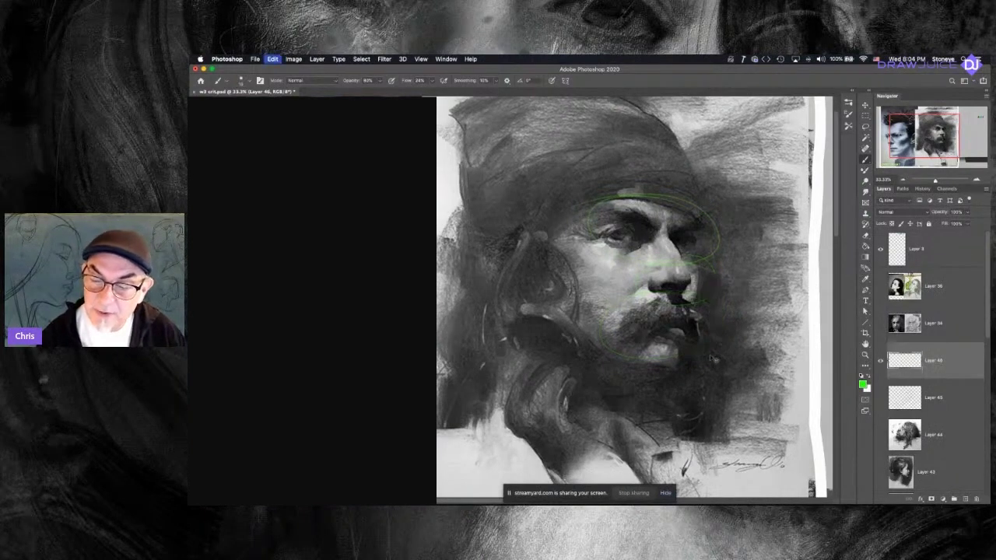
# - Draw a green oval around the eyes, a line across the eye line and a curve down the nose to the mouth
pyautogui.moveTo(658, 202); pyautogui.dragTo(683, 259)
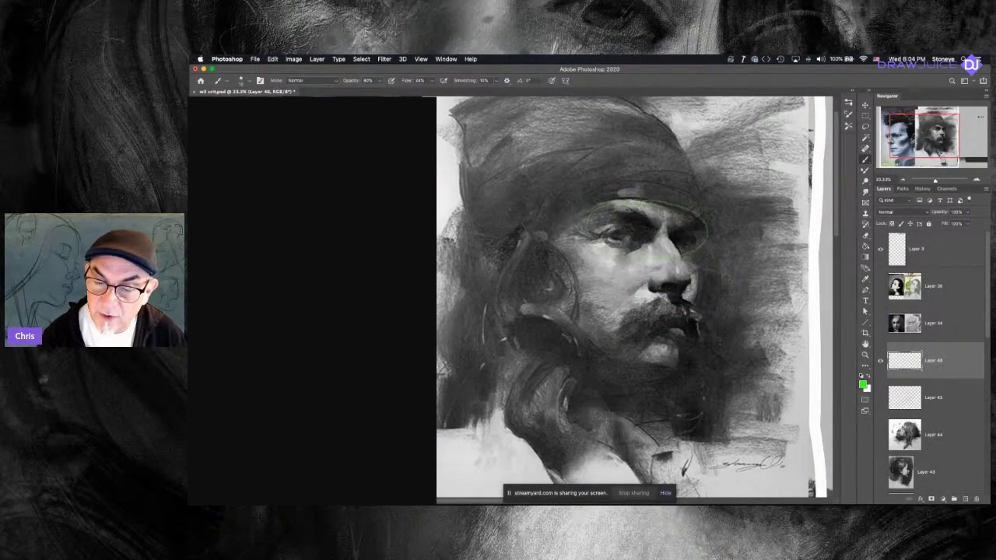
pyautogui.press('super+shift+z')
pyautogui.press('super+shift+z')
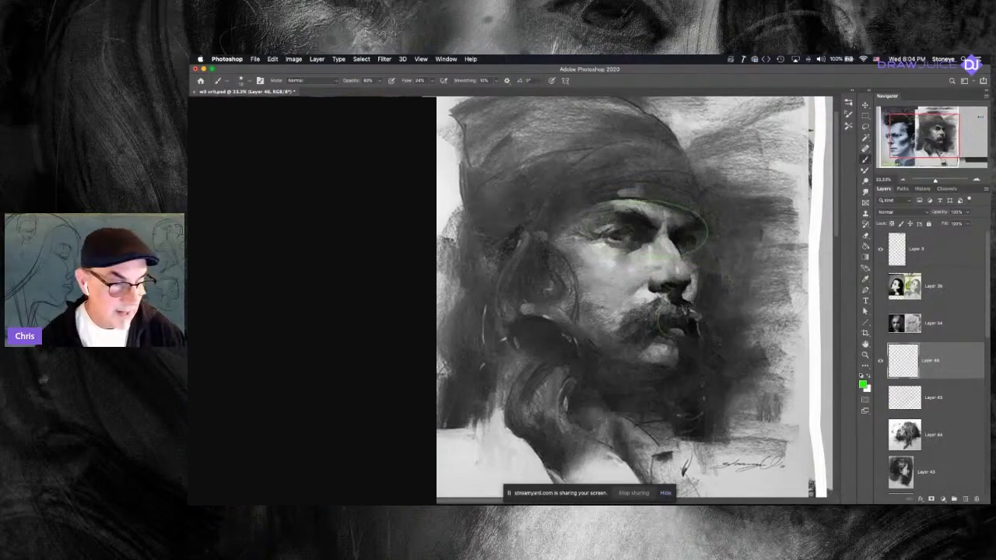
pyautogui.press('super+shift+z')
pyautogui.press('super+shift+z')
pyautogui.press('super+shift+z')
pyautogui.press('super+shift+z')
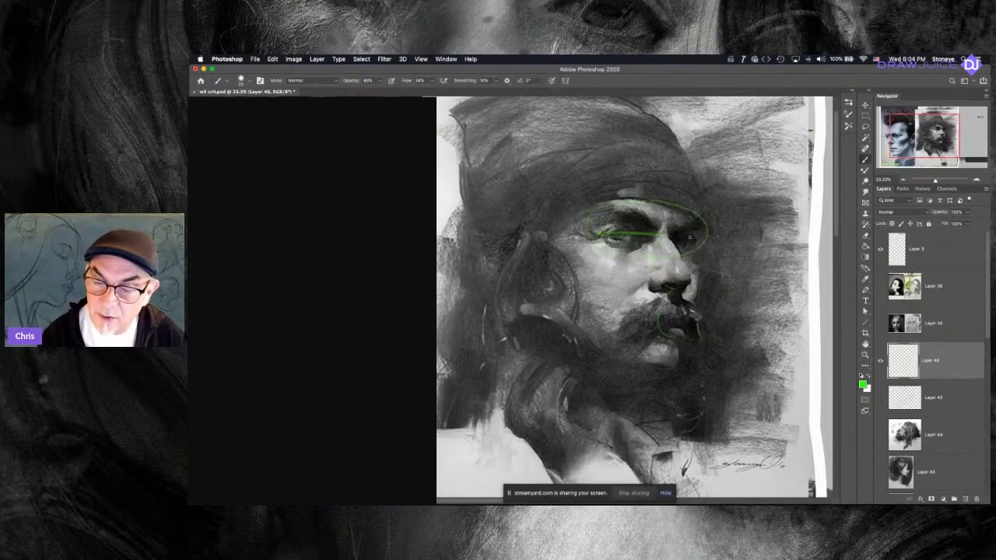
pyautogui.press('super+shift+z')
pyautogui.press('super+shift+z')
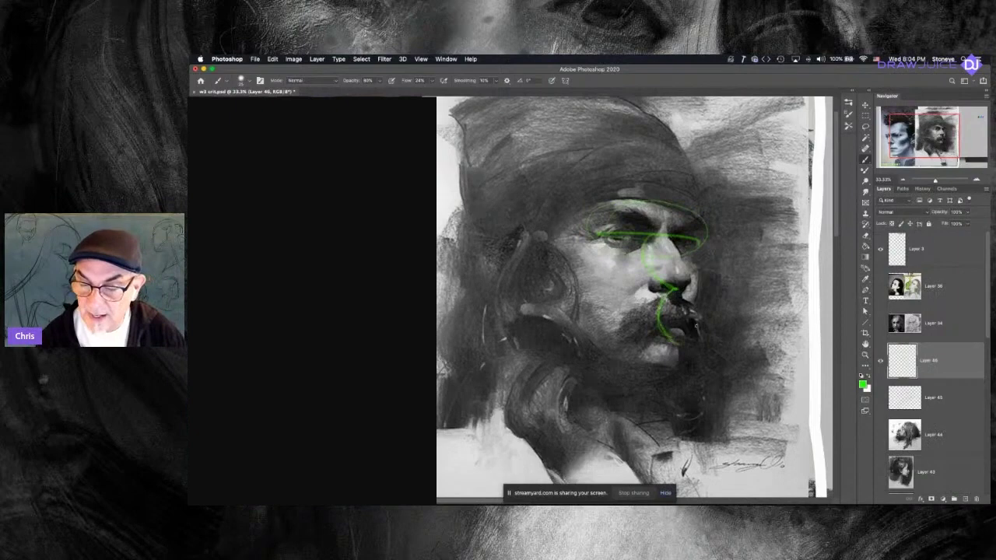
# - Try green ovals around the chin, neck and ear area, with large sweeping circles around the head and jaw
pyautogui.moveTo(678, 347)
pyautogui.mouseDown()
pyautogui.moveTo(704, 314)
pyautogui.moveTo(690, 352)
pyautogui.mouseUp()
pyautogui.press('super+z')
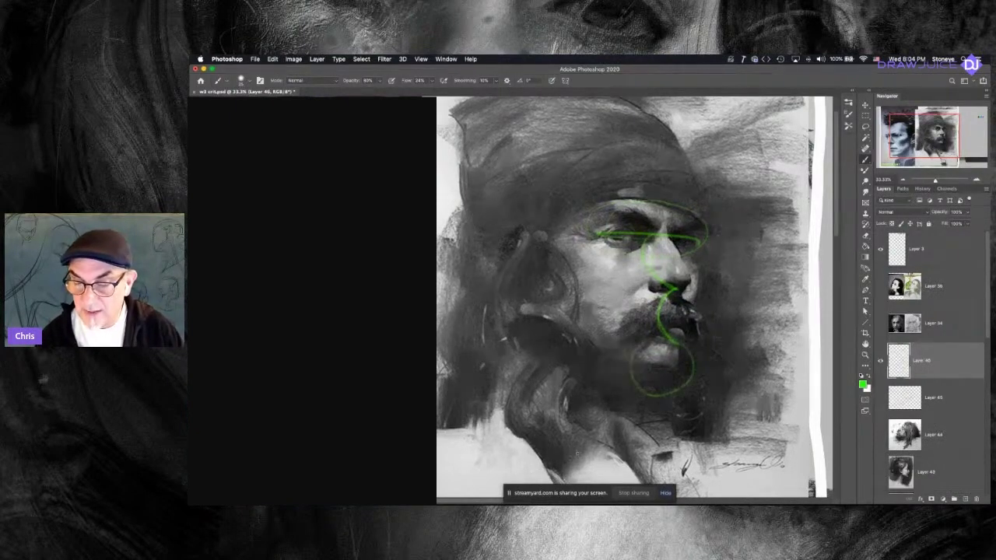
pyautogui.press('super+z')
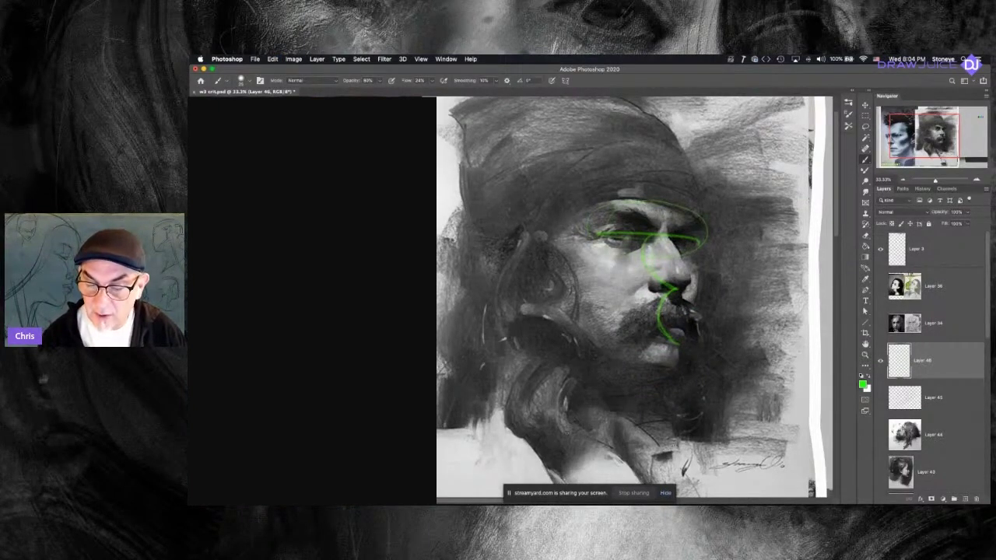
pyautogui.moveTo(668, 406)
pyautogui.mouseDown()
pyautogui.moveTo(588, 450)
pyautogui.moveTo(652, 388)
pyautogui.mouseUp()
pyautogui.moveTo(582, 364); pyautogui.dragTo(556, 383)
pyautogui.moveTo(510, 289); pyautogui.dragTo(579, 366)
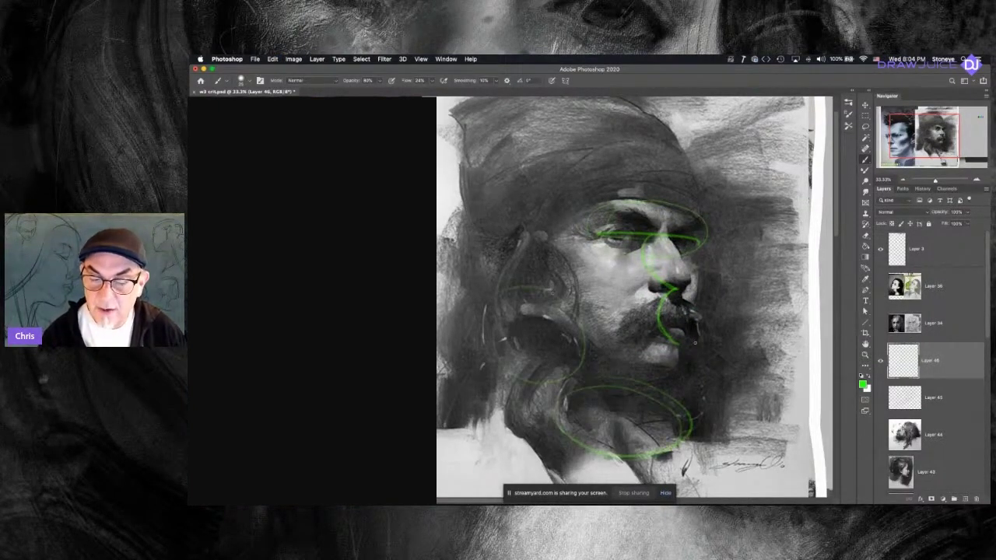
pyautogui.moveTo(681, 308)
pyautogui.mouseDown()
pyautogui.moveTo(530, 393)
pyautogui.moveTo(473, 187)
pyautogui.moveTo(545, 134)
pyautogui.moveTo(753, 224)
pyautogui.moveTo(766, 255)
pyautogui.moveTo(712, 404)
pyautogui.moveTo(573, 346)
pyautogui.moveTo(623, 232)
pyautogui.moveTo(642, 235)
pyautogui.mouseUp()
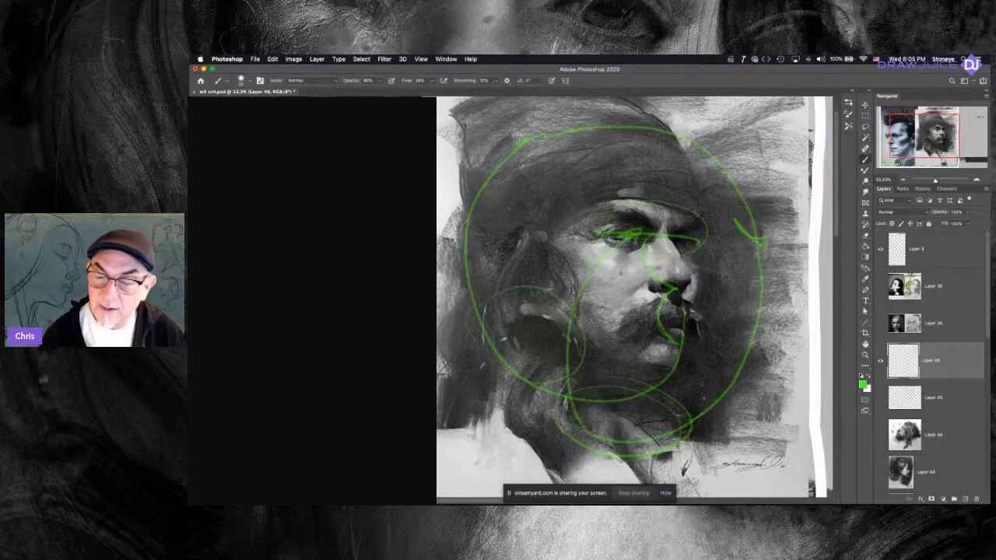
# - Clear all the green circles, ovals and curves from the portrait
pyautogui.press('super+z')
pyautogui.press('super+z')
pyautogui.press('super+z')
pyautogui.press('super+z')
pyautogui.press('super+z')
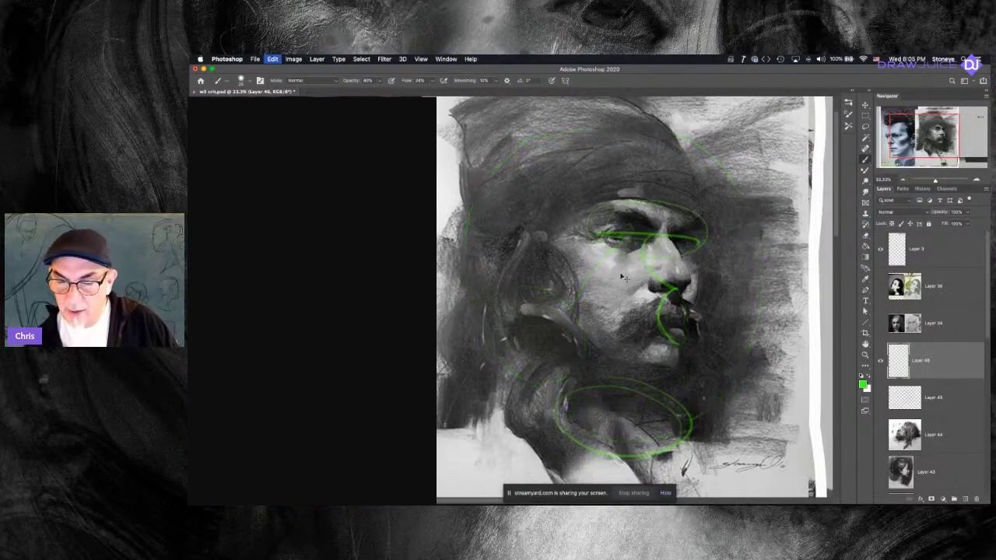
pyautogui.press('super+z')
pyautogui.press('super+z')
pyautogui.press('super+z')
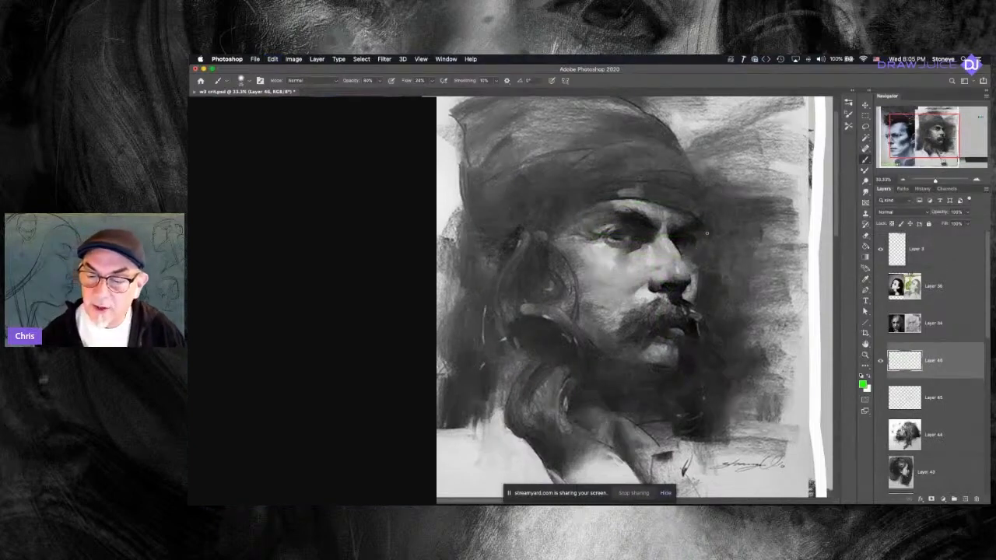
# - Write green numbers 1, 2 and 3 beside the eyes, nose and mouth, 4 on the hair below the ear and 5 on the head wrap
pyautogui.moveTo(736, 231); pyautogui.dragTo(736, 250)
pyautogui.moveTo(728, 292); pyautogui.dragTo(745, 305)
pyautogui.moveTo(727, 348)
pyautogui.mouseDown()
pyautogui.moveTo(738, 357)
pyautogui.moveTo(724, 368)
pyautogui.mouseUp()
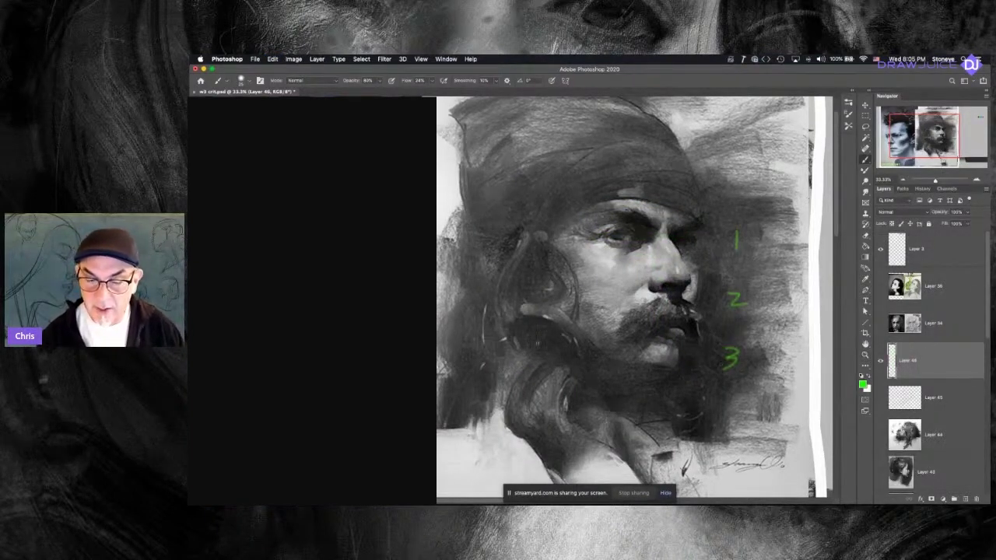
pyautogui.moveTo(530, 299)
pyautogui.mouseDown()
pyautogui.moveTo(540, 302)
pyautogui.moveTo(548, 354)
pyautogui.mouseUp()
pyautogui.press('super+z')
pyautogui.moveTo(538, 333); pyautogui.dragTo(534, 362)
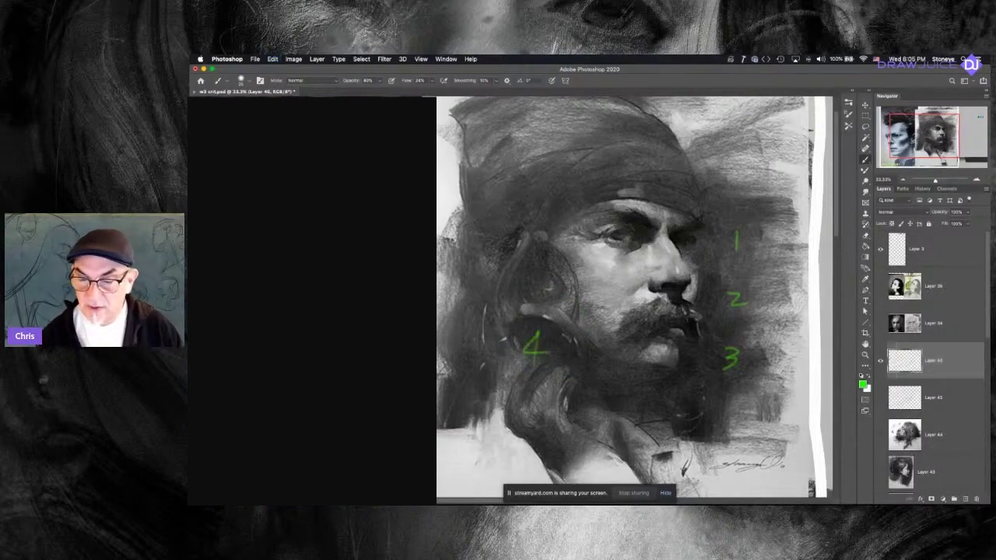
pyautogui.press('super+minus')
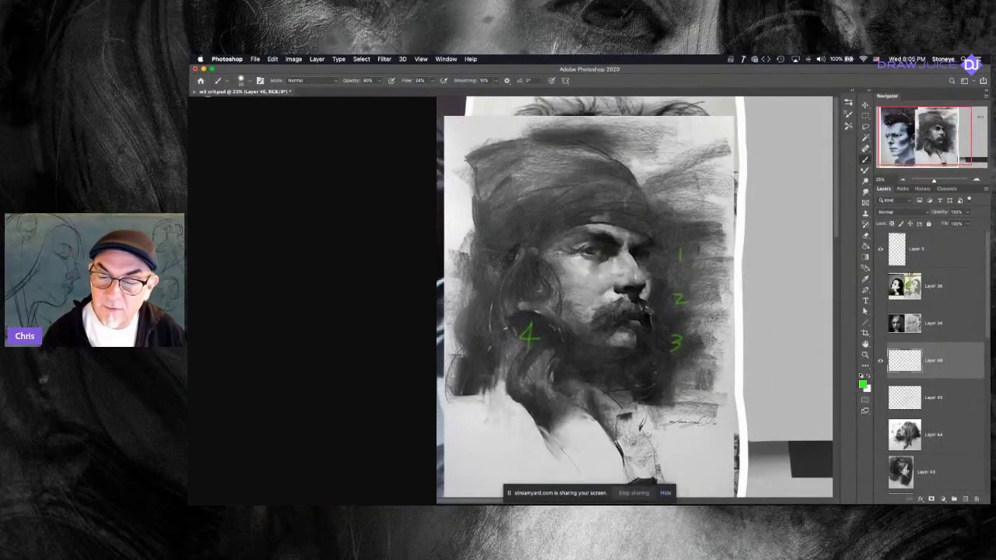
pyautogui.moveTo(635, 197); pyautogui.dragTo(625, 213)
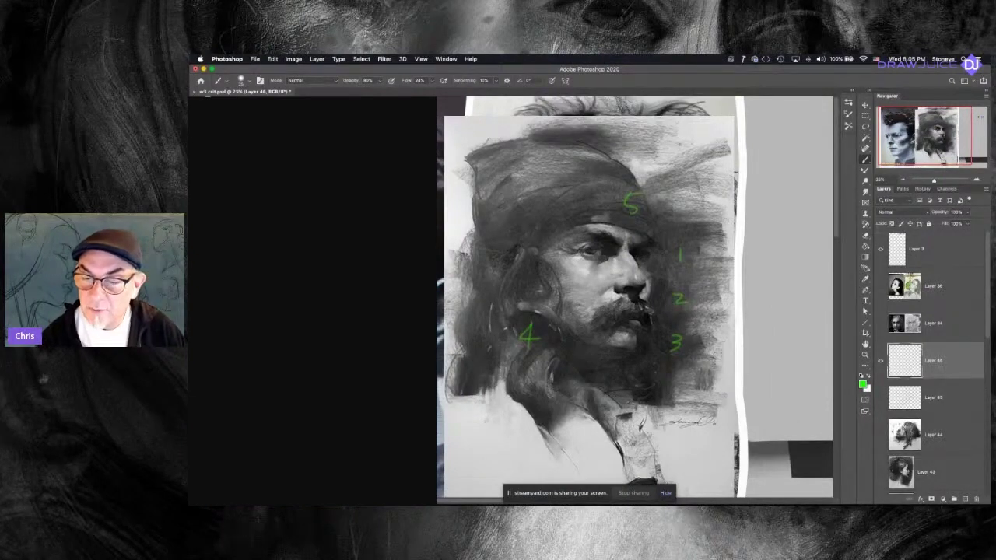
# - Circle the hatched background beside the head wrap in green, and try ovals around the shirt front at the collar
pyautogui.moveTo(685, 151); pyautogui.dragTo(694, 148)
pyautogui.moveTo(696, 382); pyautogui.dragTo(699, 323)
pyautogui.moveTo(670, 344)
pyautogui.mouseDown()
pyautogui.moveTo(610, 431)
pyautogui.moveTo(582, 414)
pyautogui.mouseUp()
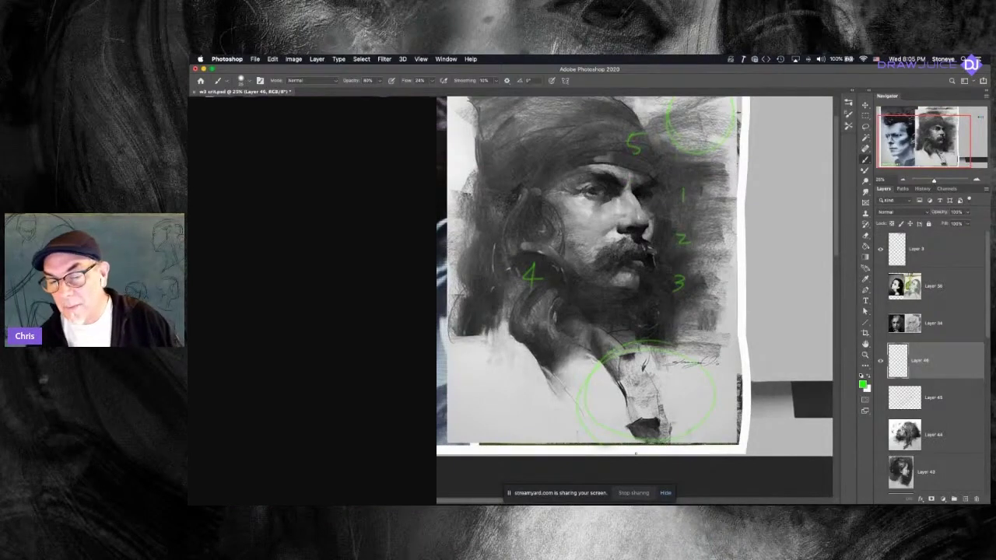
pyautogui.press('super+z')
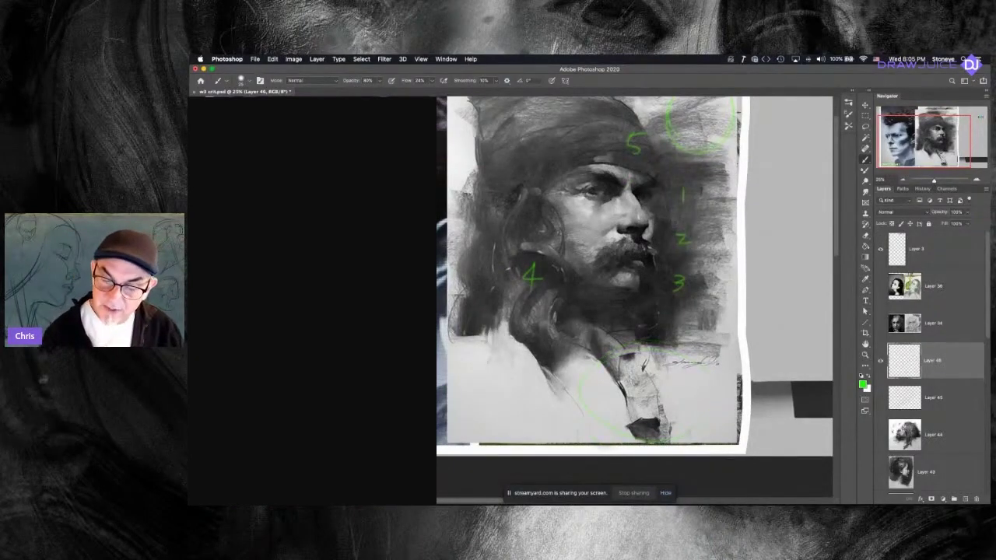
pyautogui.moveTo(668, 442)
pyautogui.mouseDown()
pyautogui.moveTo(706, 421)
pyautogui.moveTo(669, 443)
pyautogui.mouseUp()
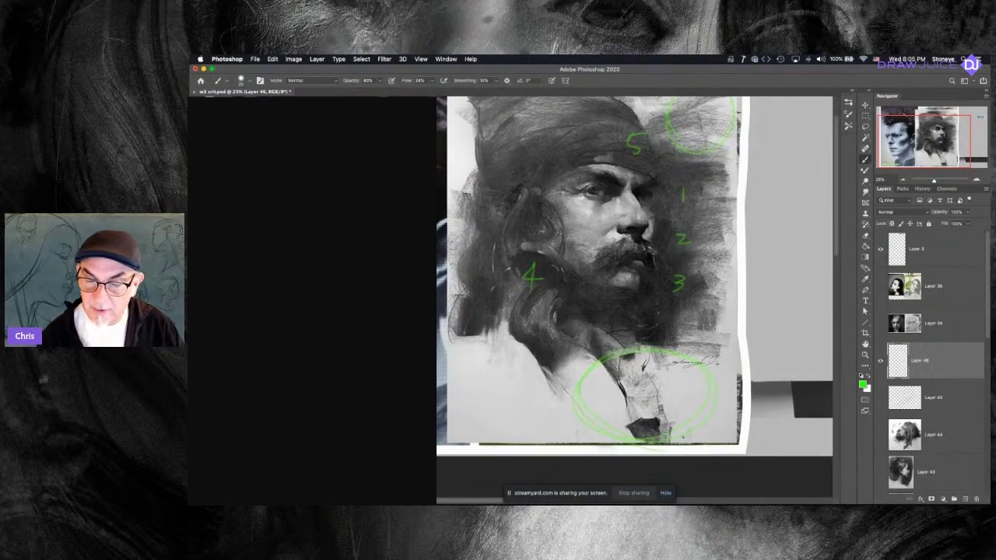
pyautogui.press('super+z')
# - Reinforce the green background circle, and try circling the hair's lower edge over the shoulder and the whole face
pyautogui.moveTo(595, 347)
pyautogui.mouseDown()
pyautogui.moveTo(533, 343)
pyautogui.moveTo(576, 378)
pyautogui.mouseUp()
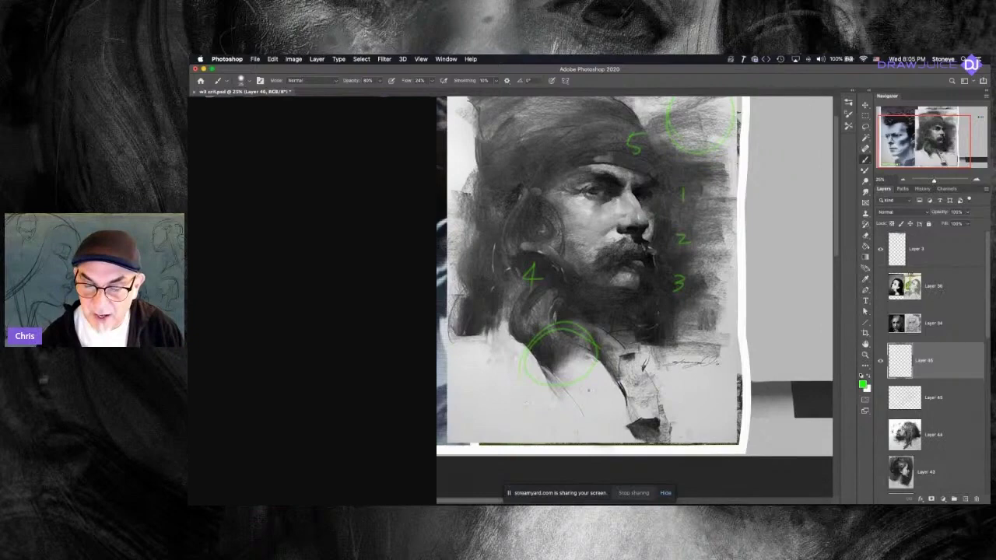
pyautogui.press('super+z')
pyautogui.moveTo(675, 328); pyautogui.dragTo(714, 363)
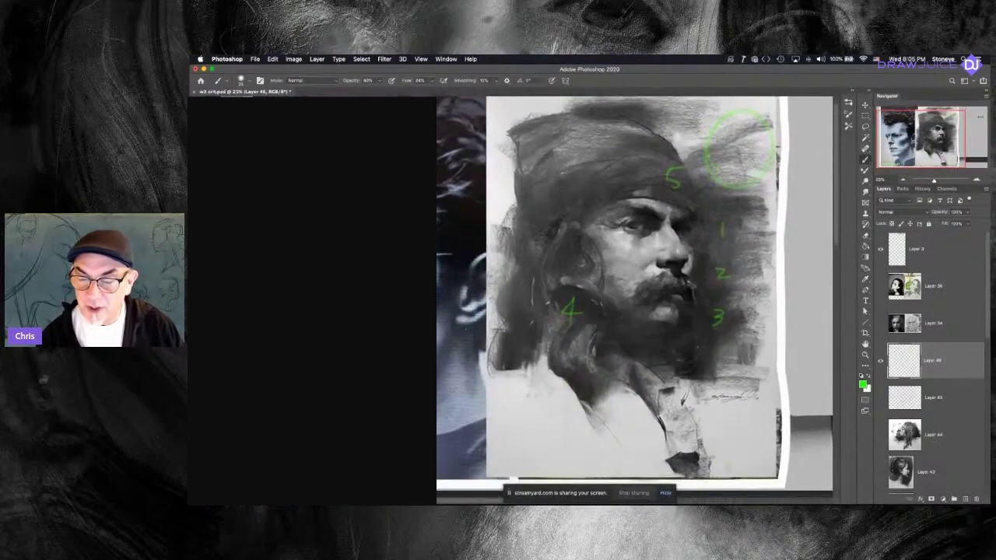
pyautogui.moveTo(701, 268)
pyautogui.mouseDown()
pyautogui.moveTo(695, 214)
pyautogui.moveTo(638, 331)
pyautogui.moveTo(677, 190)
pyautogui.moveTo(634, 315)
pyautogui.mouseUp()
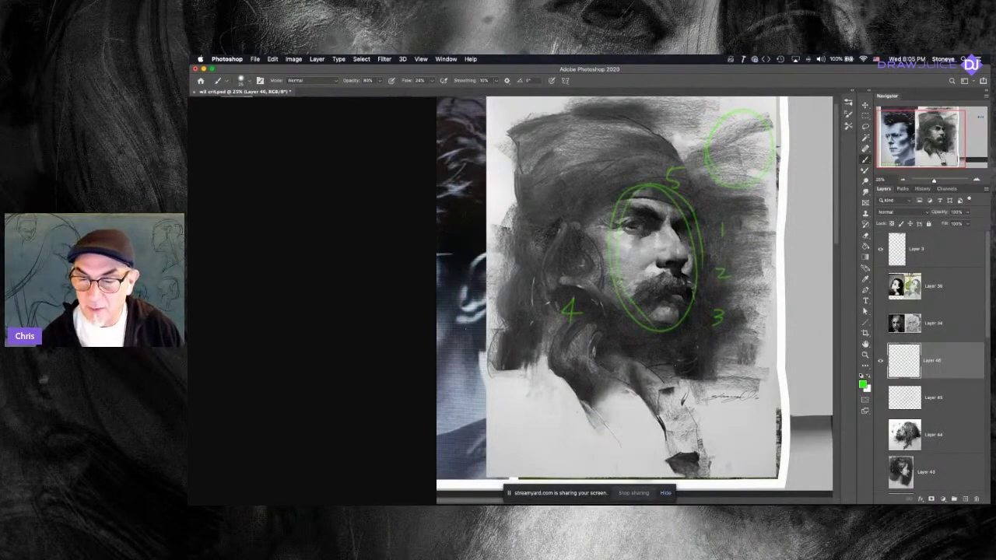
pyautogui.press('super+z')
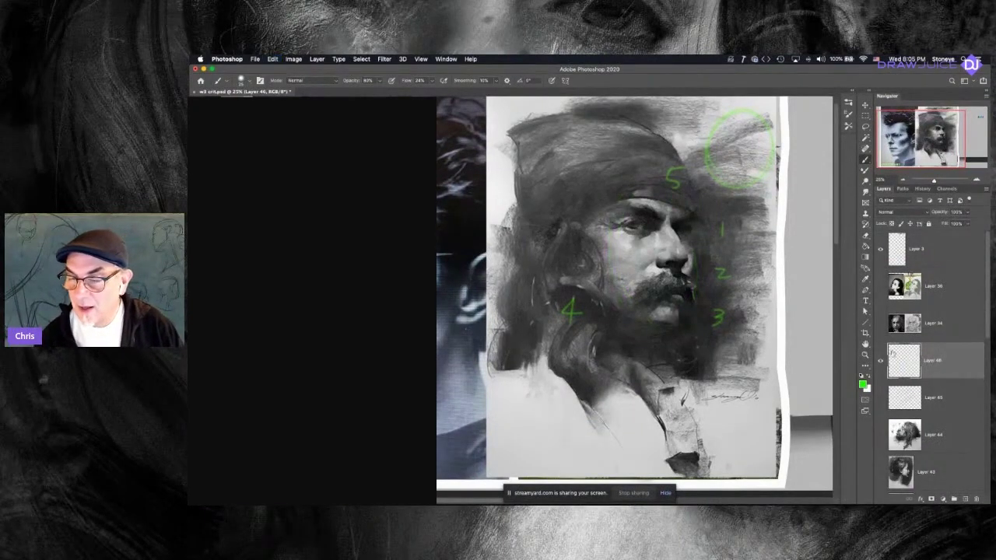